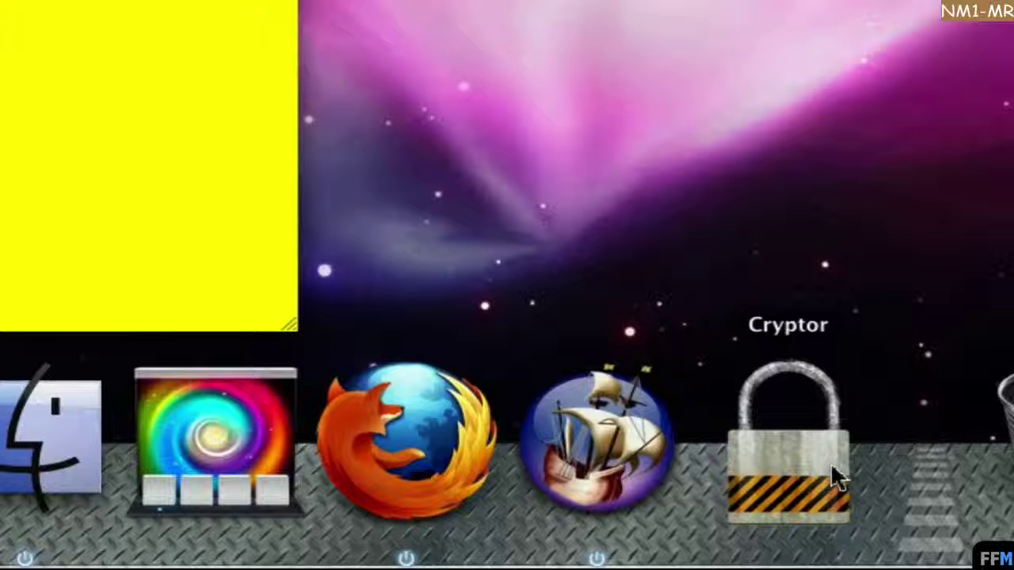
# Launch Cryptor from the Dock and decline the offer to download Growl.
pyautogui.click(832, 467)
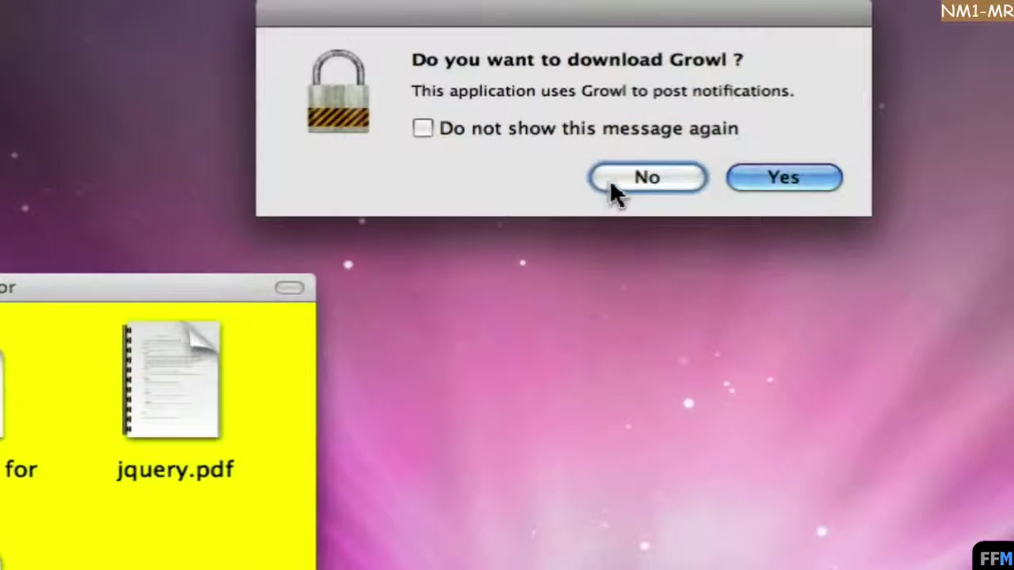
pyautogui.click(610, 179)
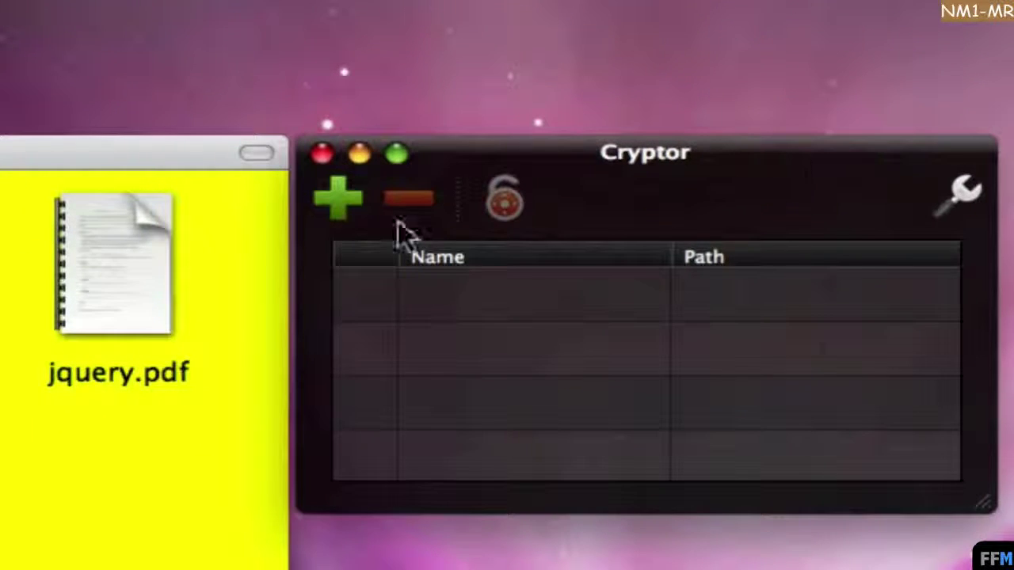
# Add iChm 1.4.2 for Mac.zip to the Cryptor encryption list.
pyautogui.click(349, 203)
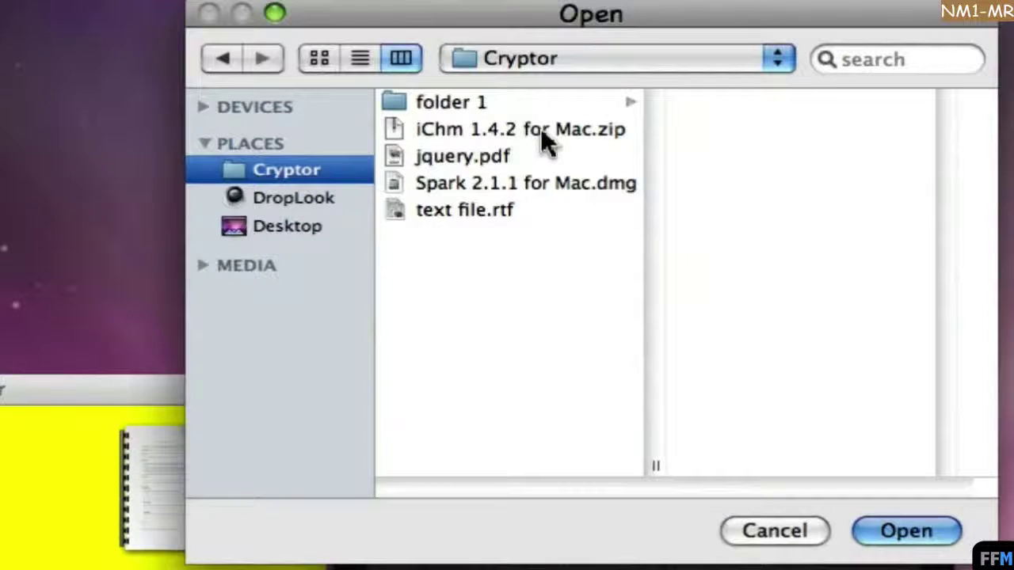
pyautogui.click(544, 133)
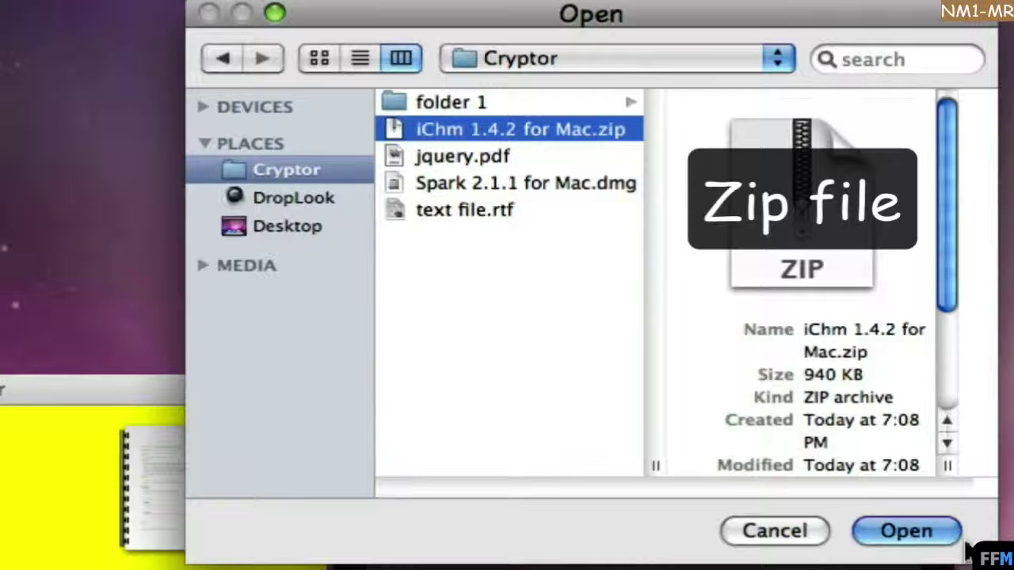
pyautogui.click(931, 536)
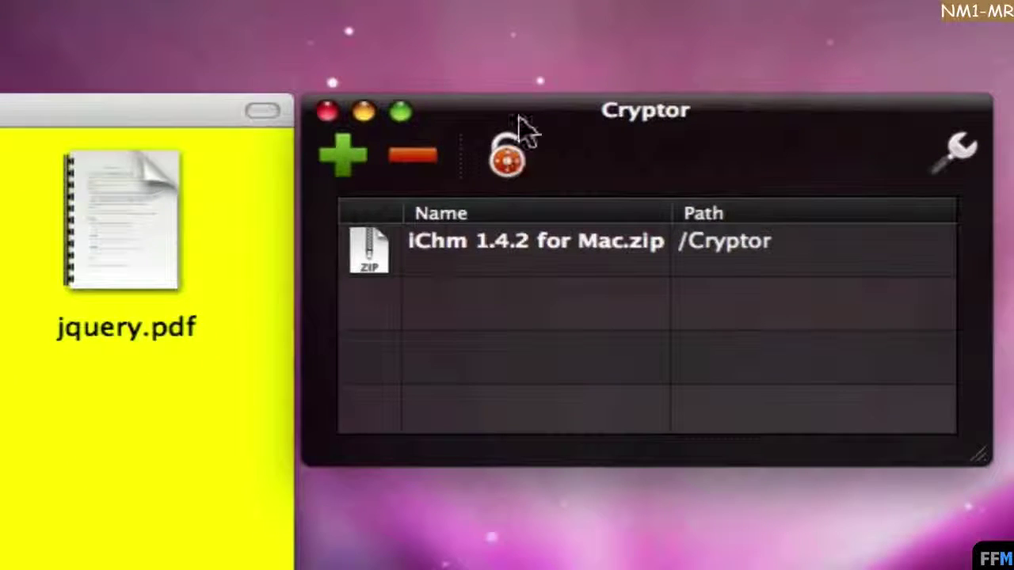
# Encrypt the zip with a password, checking it with the show/hide eye toggle.
pyautogui.click(509, 168)
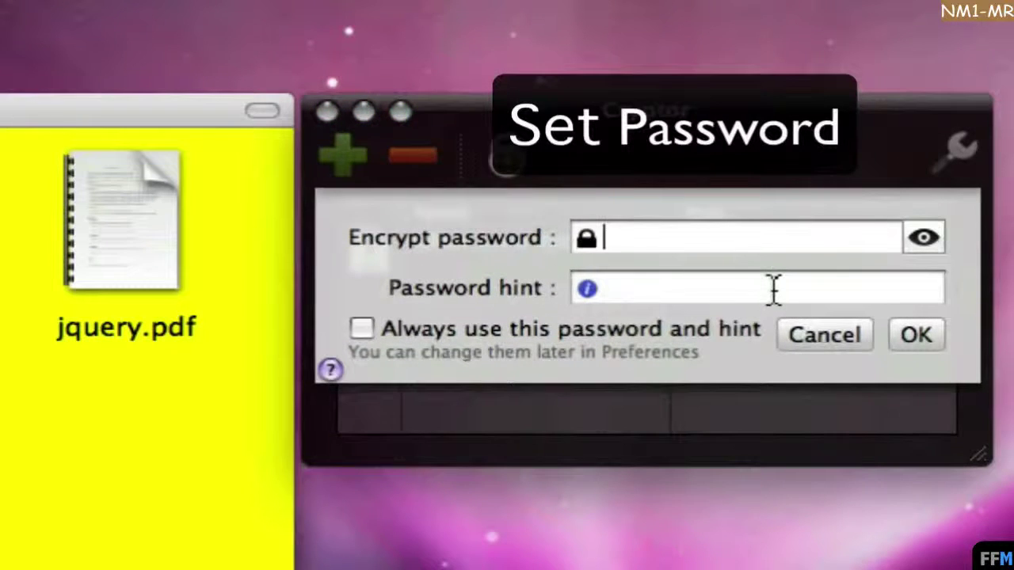
pyautogui.write('p')
pyautogui.click(930, 247)
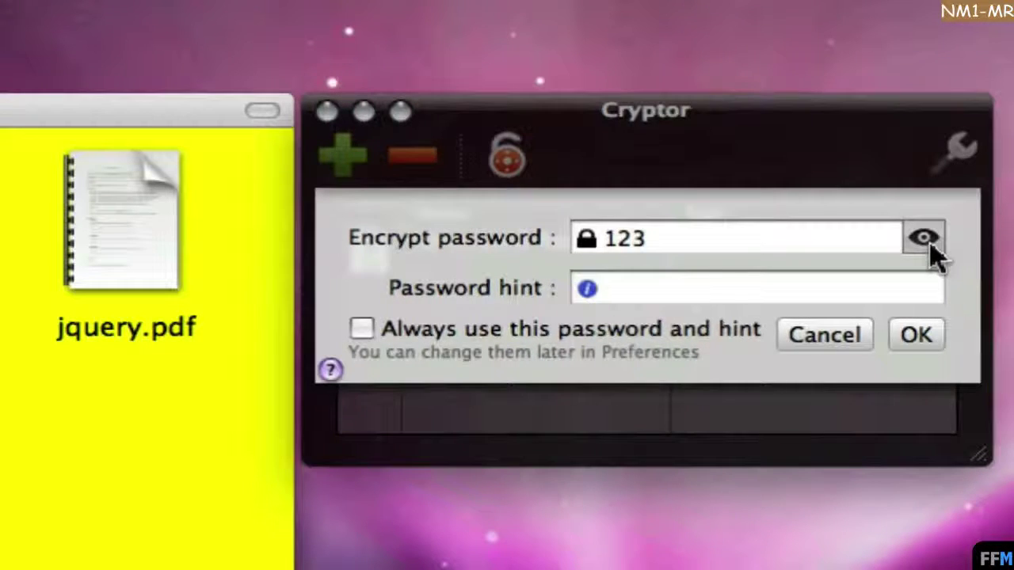
pyautogui.click(931, 246)
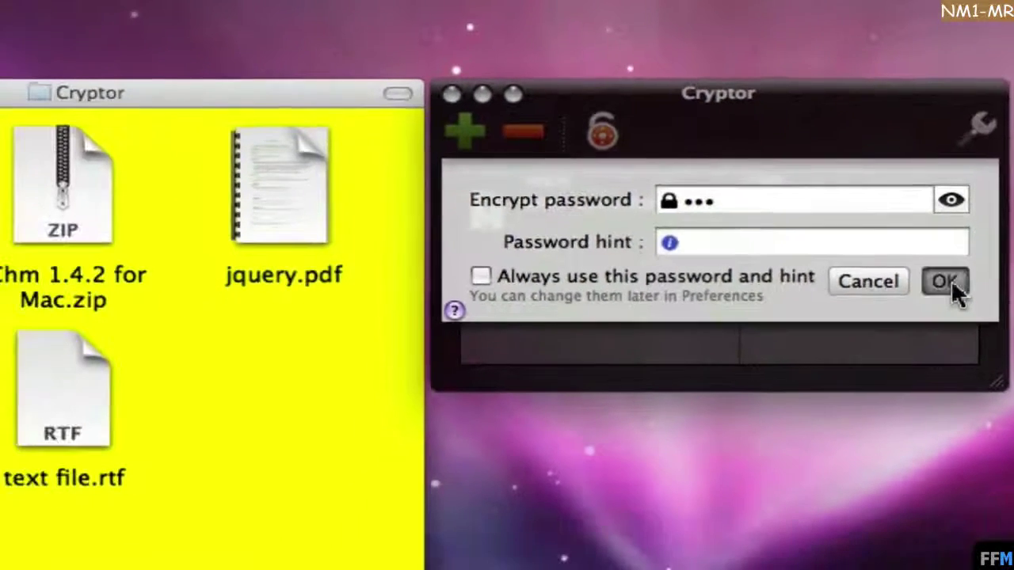
pyautogui.click(914, 339)
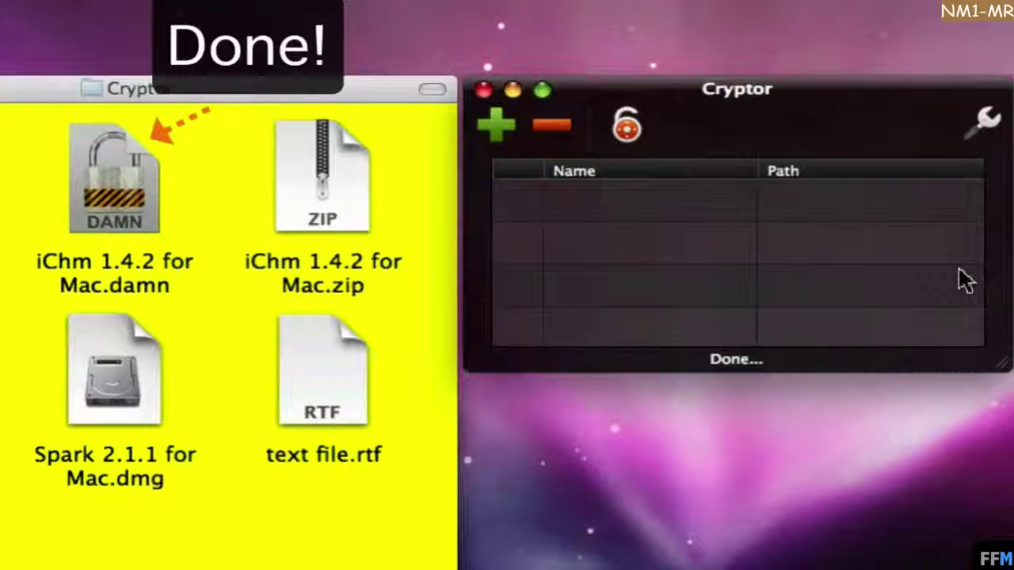
# Move the original iChm 1.4.2 for Mac.zip into folder 1.
pyautogui.click(220, 99)
pyautogui.click(127, 221)
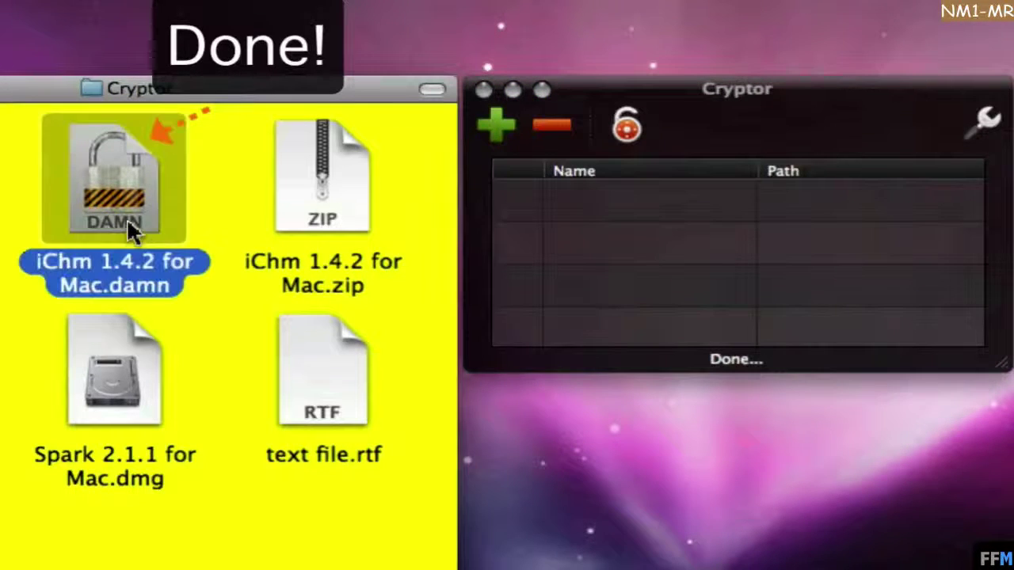
pyautogui.click(364, 211)
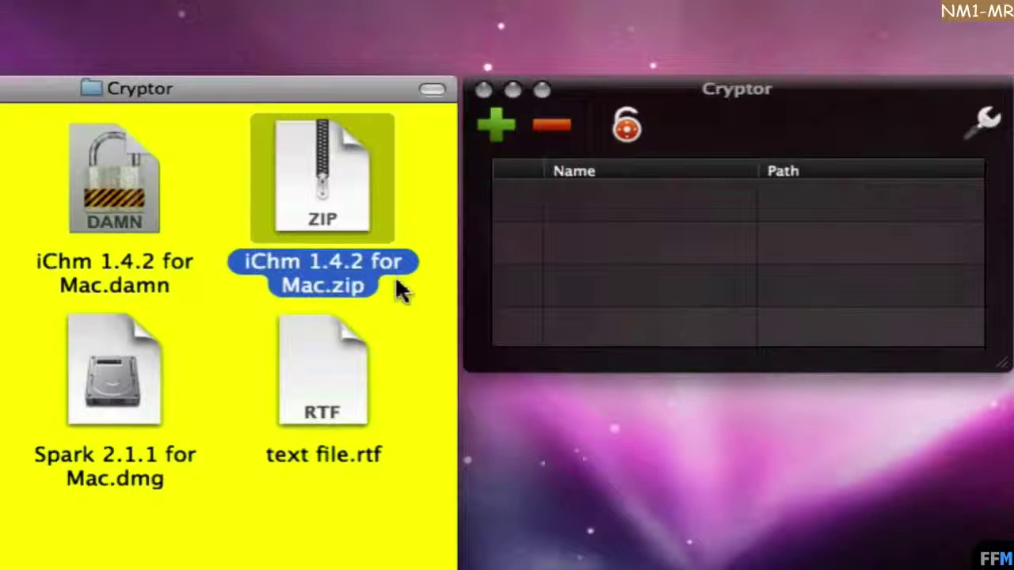
pyautogui.moveTo(348, 210); pyautogui.dragTo(24, 150)
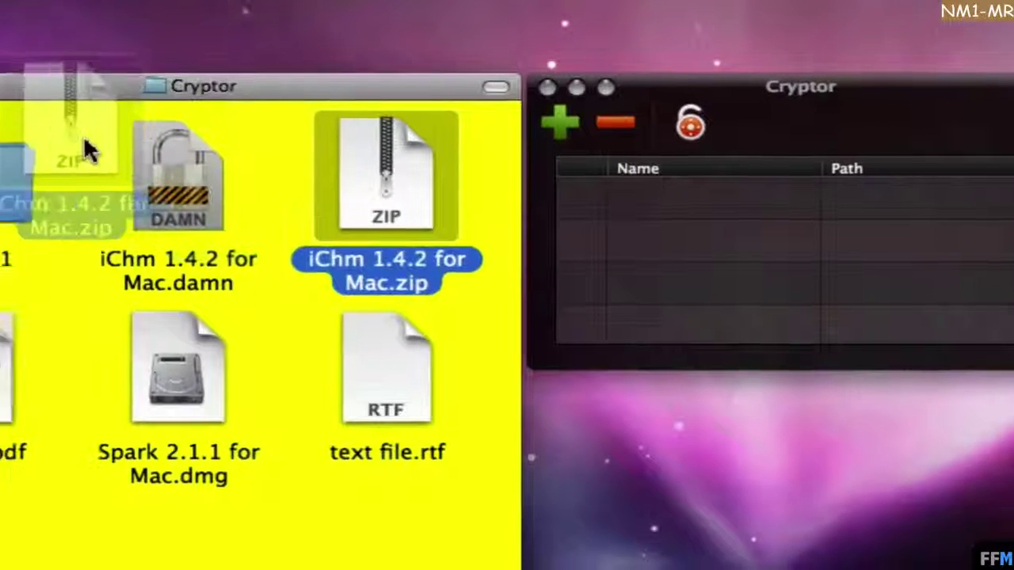
pyautogui.moveTo(88, 150); pyautogui.dragTo(63, 152)
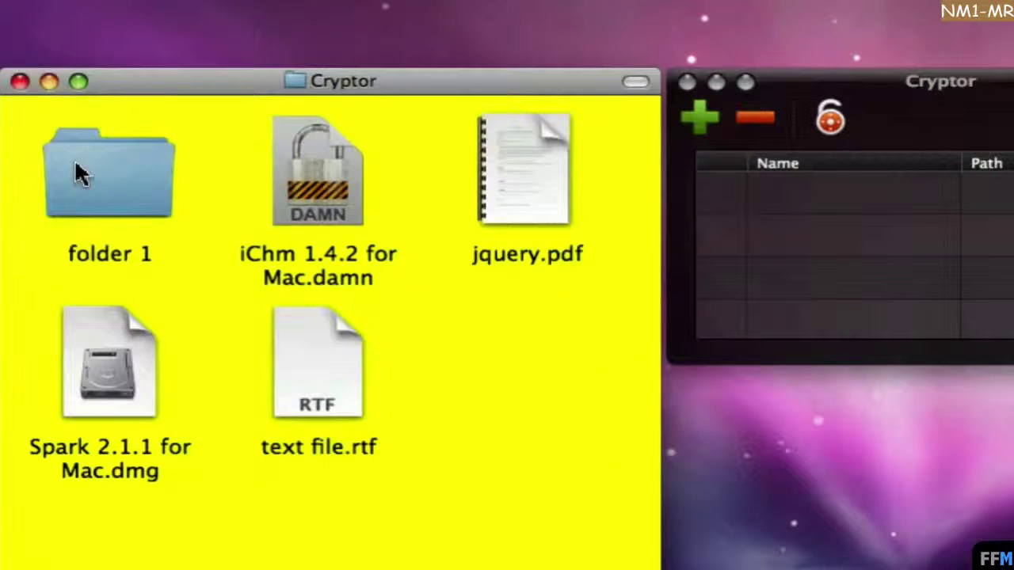
# Open iChm 1.4.2 for Mac.damn and enter its password to decrypt it back to the zip.
pyautogui.click(354, 198)
pyautogui.rightClick(369, 119)
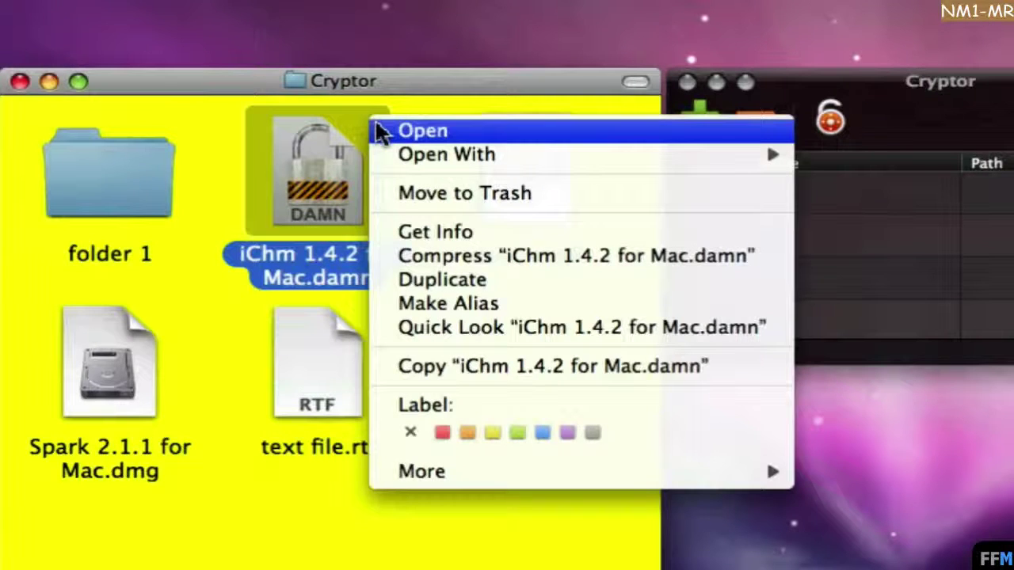
pyautogui.click(380, 131)
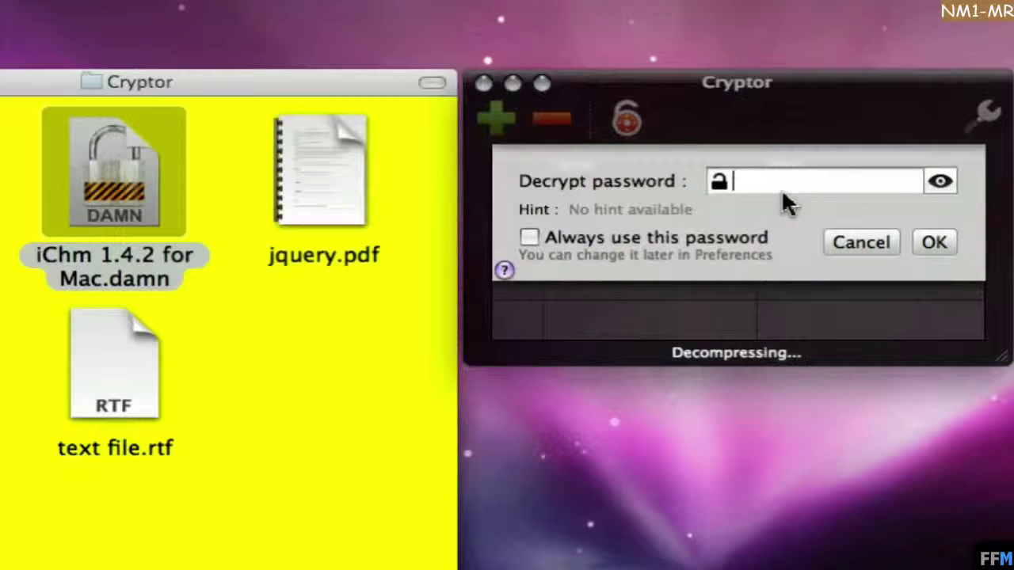
pyautogui.click(940, 183)
pyautogui.click(941, 182)
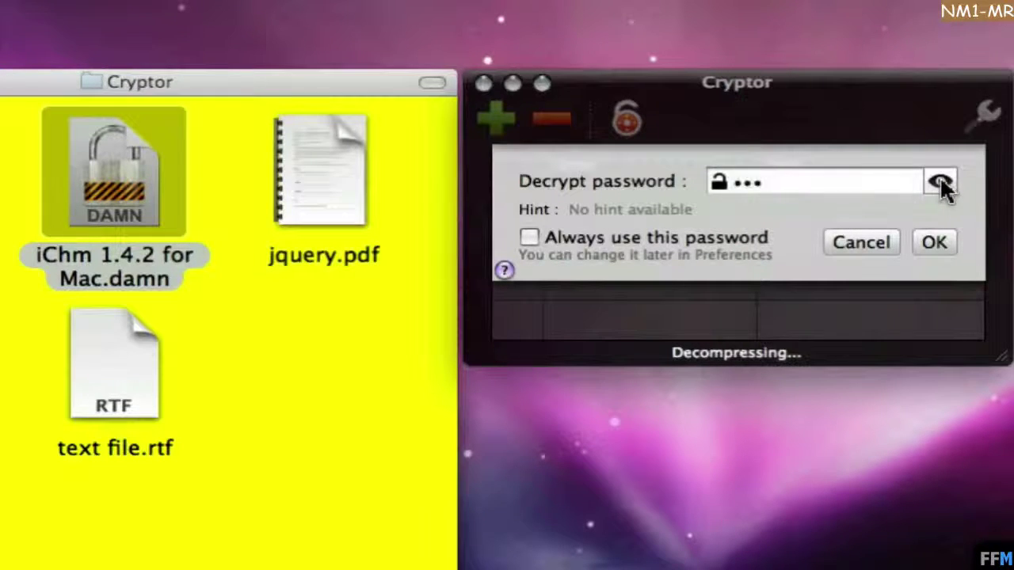
pyautogui.click(937, 242)
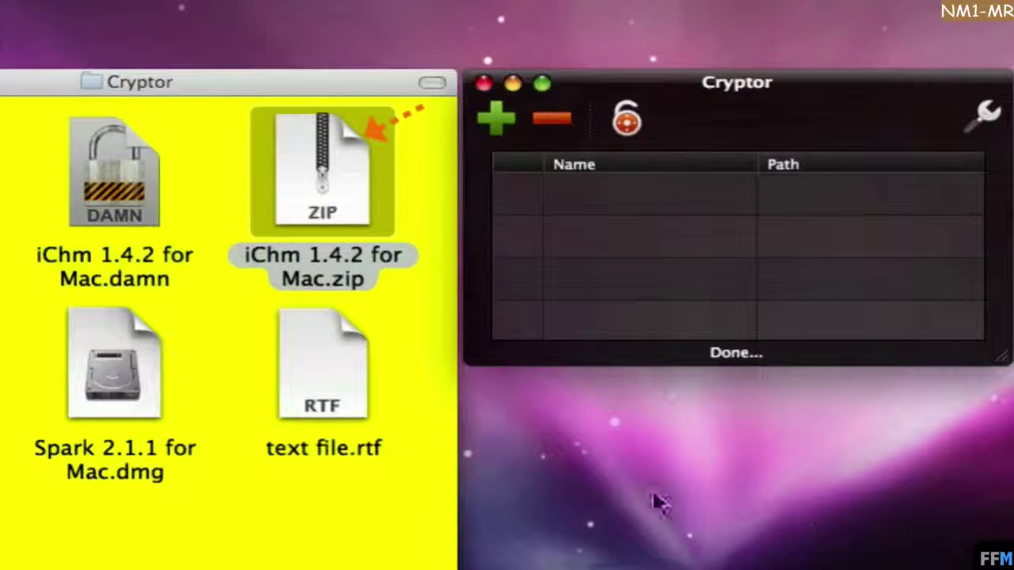
pyautogui.click(404, 318)
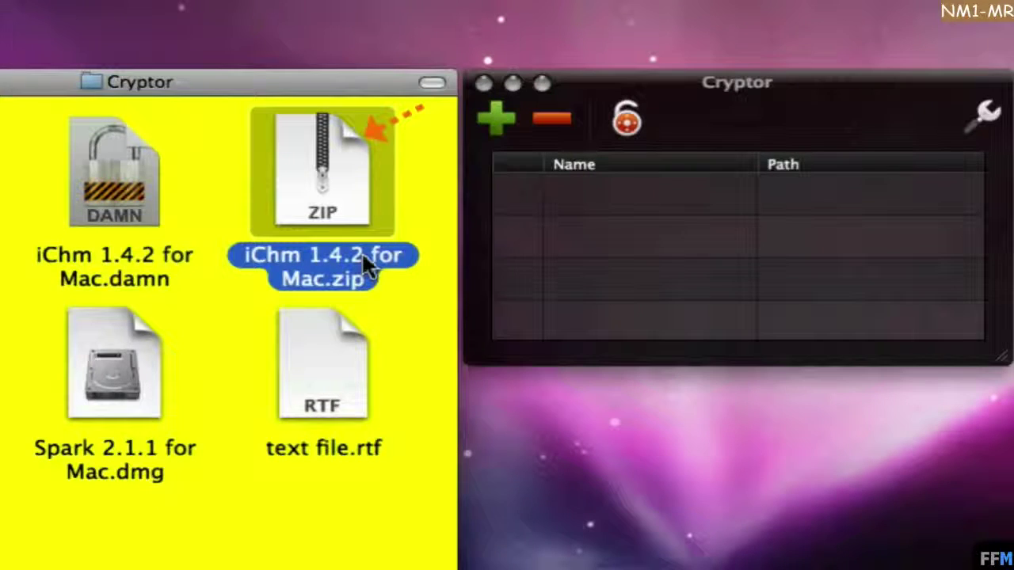
# Move both iChm files, the zip and the .damn, to the Trash.
pyautogui.keyDown('super'); pyautogui.click(148, 174); pyautogui.keyUp('super')
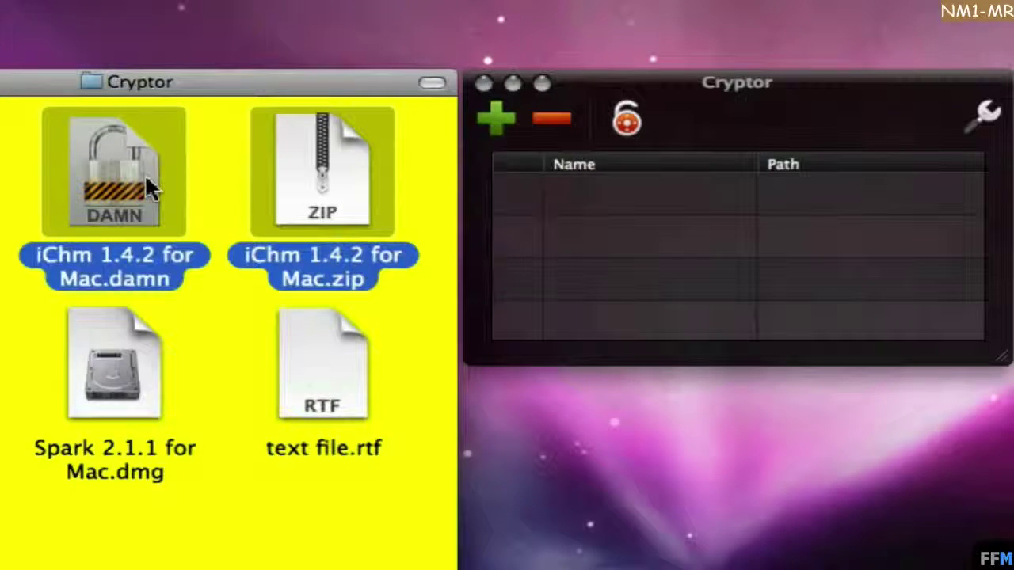
pyautogui.rightClick(325, 162)
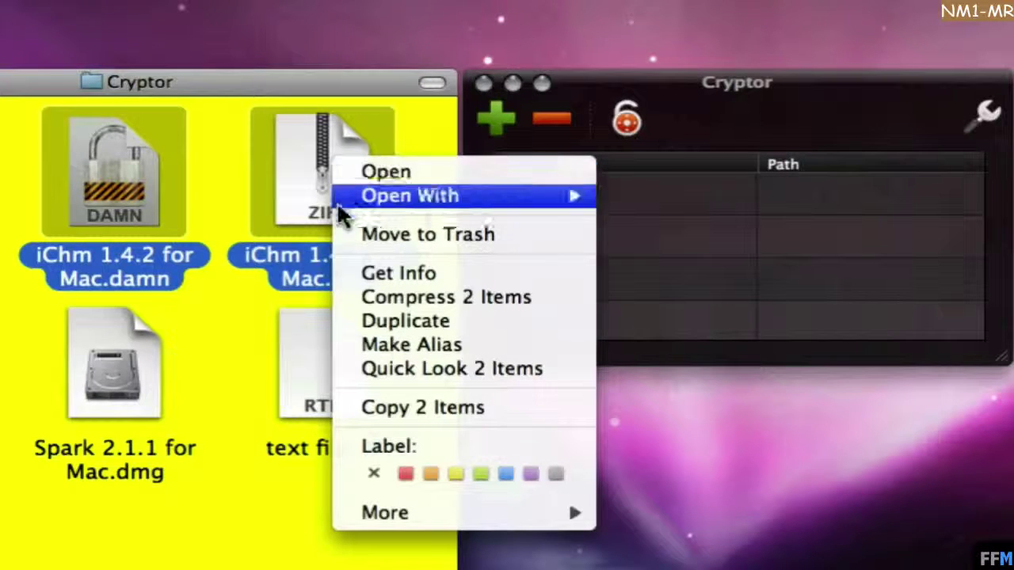
pyautogui.click(339, 235)
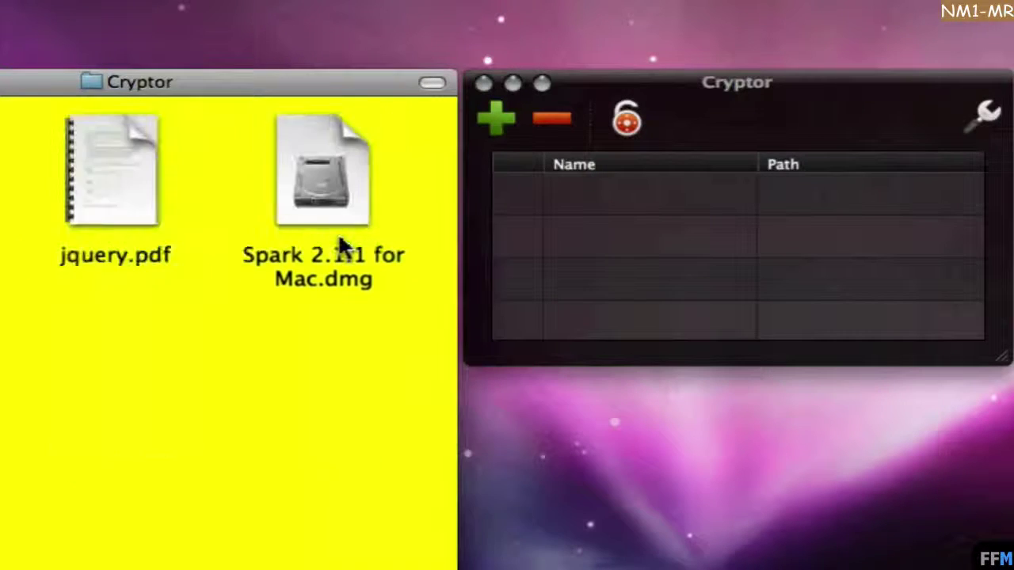
# Add jquery.pdf and Spark 2.1.1 for Mac.dmg to Cryptor's list and widen the Name column.
pyautogui.moveTo(75, 294); pyautogui.dragTo(425, 226)
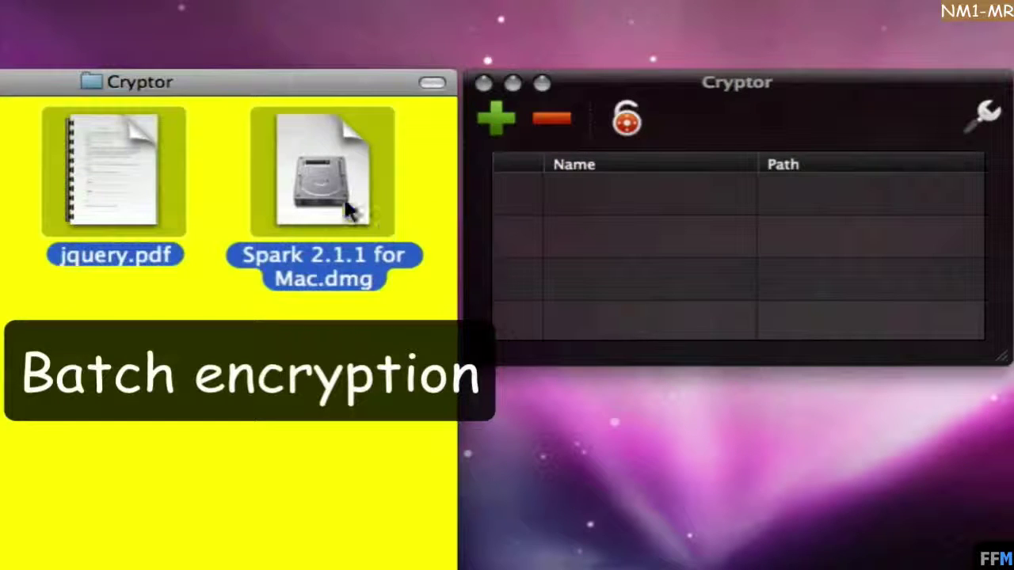
pyautogui.moveTo(328, 189); pyautogui.dragTo(709, 274)
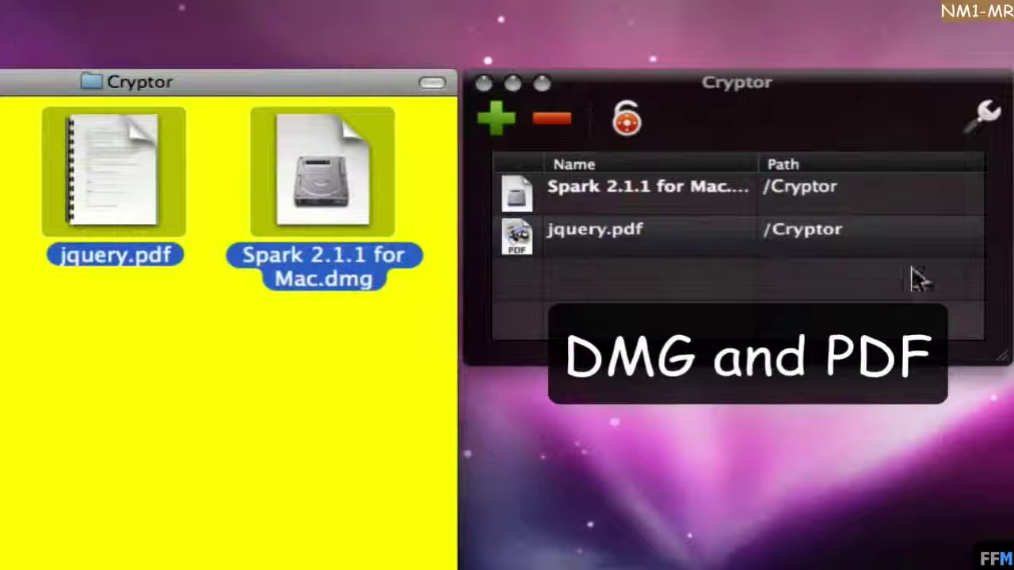
pyautogui.click(758, 163)
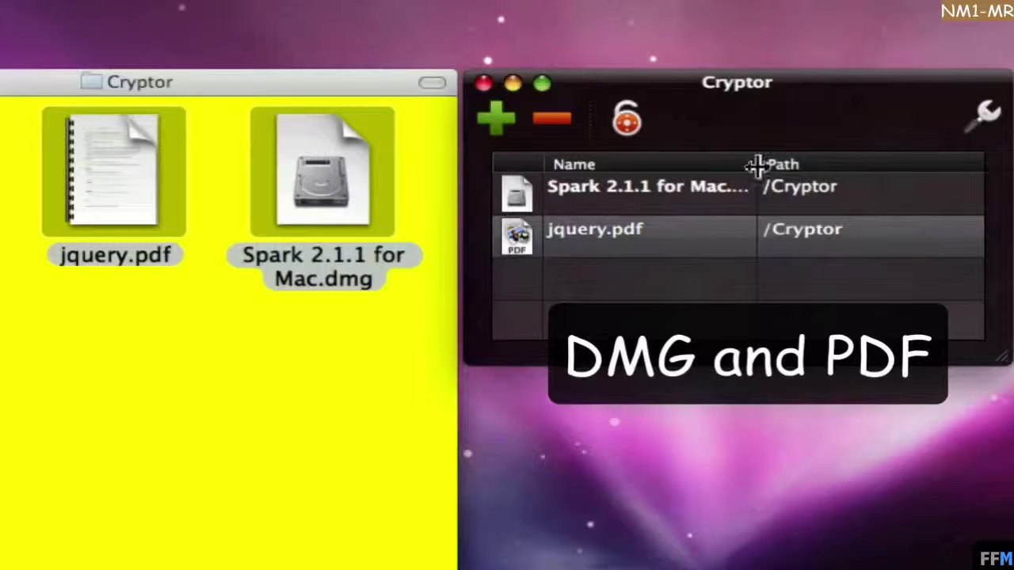
pyautogui.moveTo(756, 164); pyautogui.dragTo(816, 163)
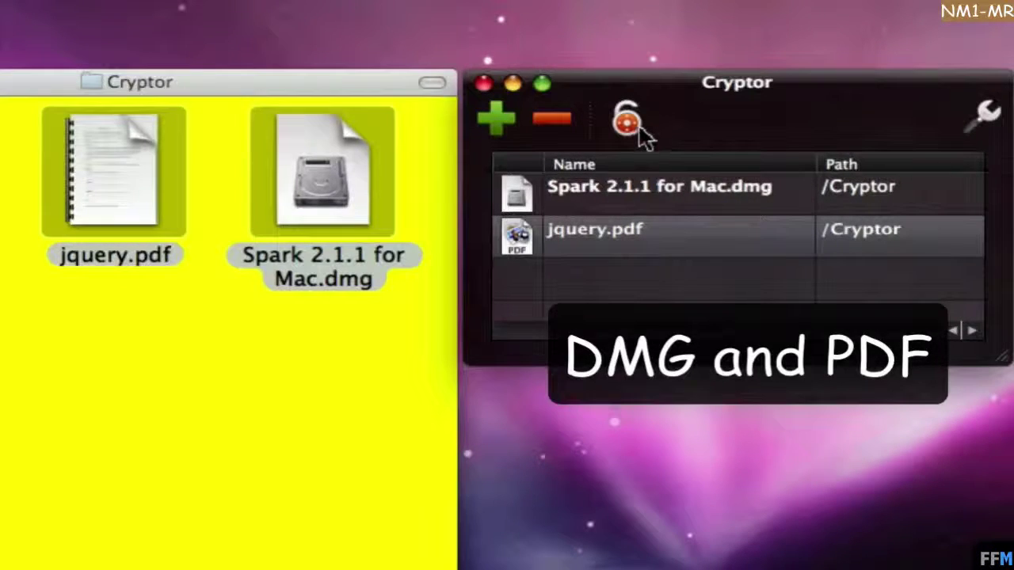
# Encrypt both files with a password, set to always reuse this password and hint.
pyautogui.click(636, 129)
pyautogui.click(956, 184)
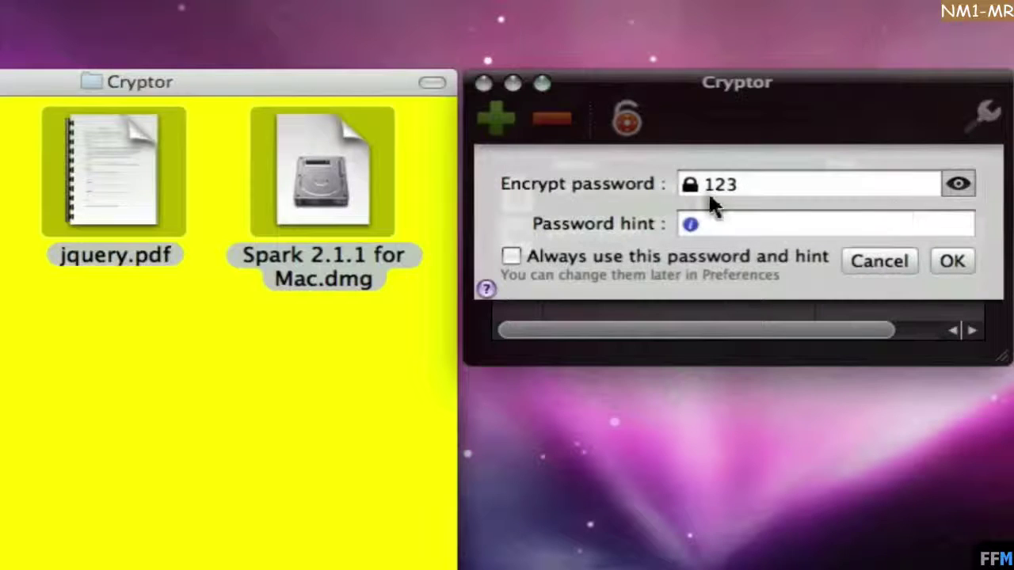
pyautogui.click(961, 184)
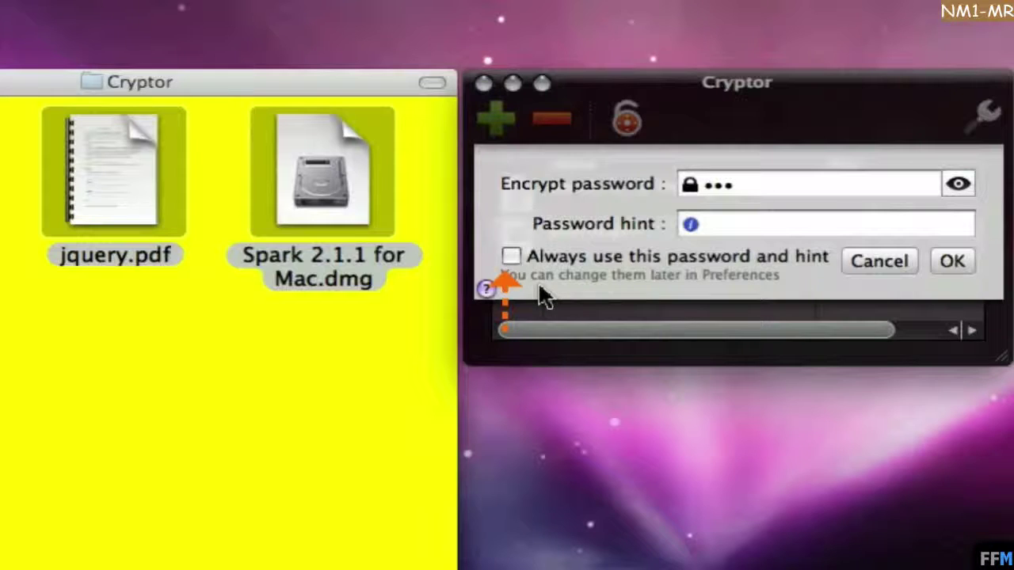
pyautogui.click(512, 255)
pyautogui.click(953, 263)
# Move the original jquery.pdf and Spark 2.1.1 for Mac.dmg into folder 1.
pyautogui.click(196, 89)
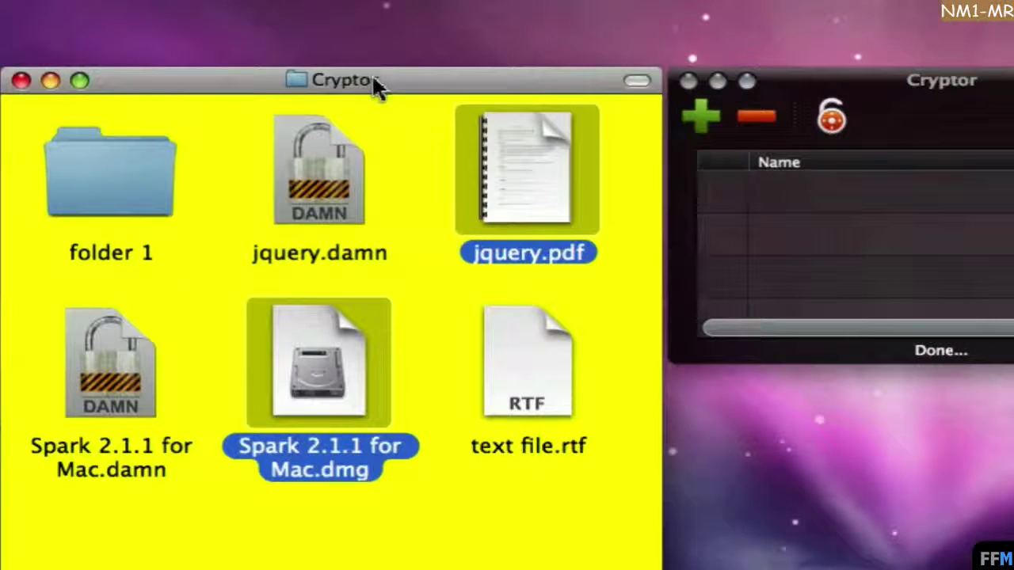
pyautogui.click(321, 208)
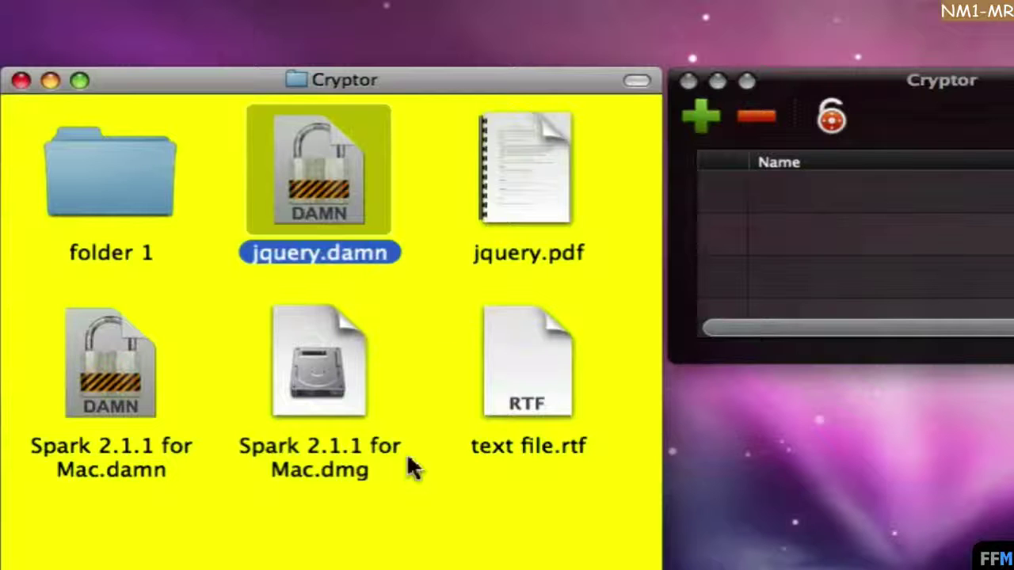
pyautogui.click(110, 402)
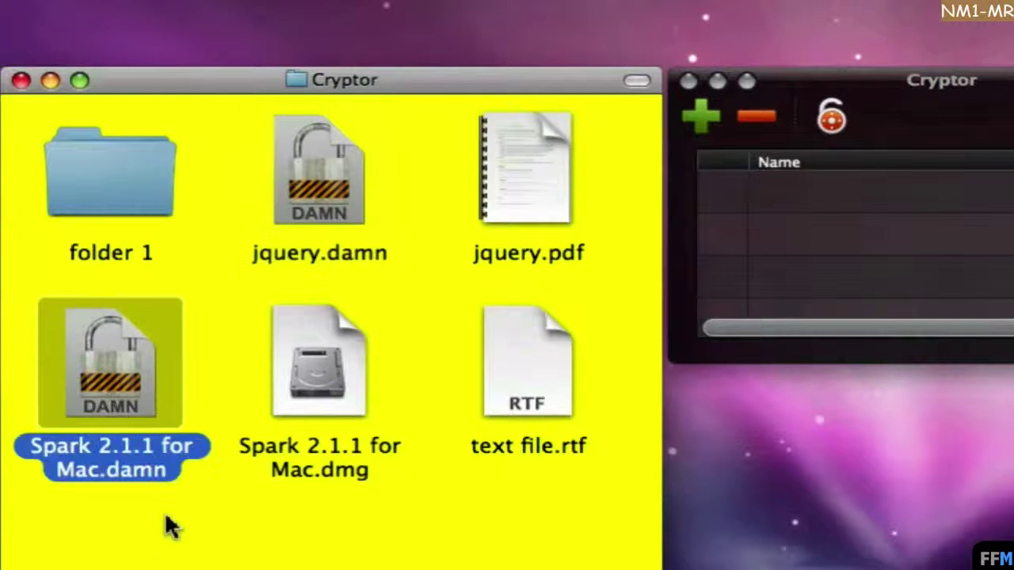
pyautogui.click(316, 333)
pyautogui.keyDown('super'); pyautogui.click(528, 184); pyautogui.keyUp('super')
pyautogui.moveTo(528, 184); pyautogui.dragTo(136, 199)
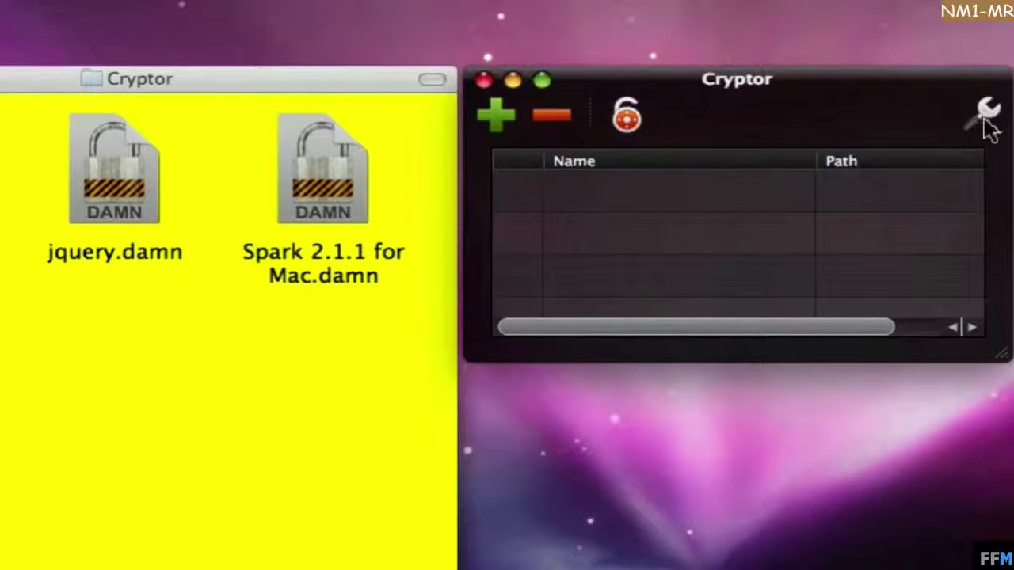
# Unlock Cryptor's Preferences with the administrator password.
pyautogui.click(984, 118)
pyautogui.click(553, 128)
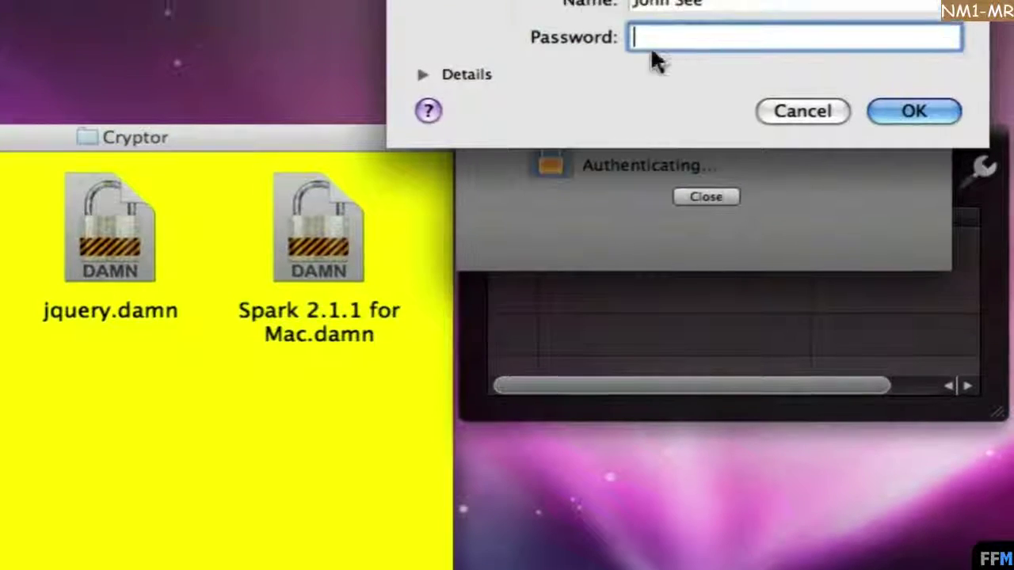
pyautogui.write('*****')
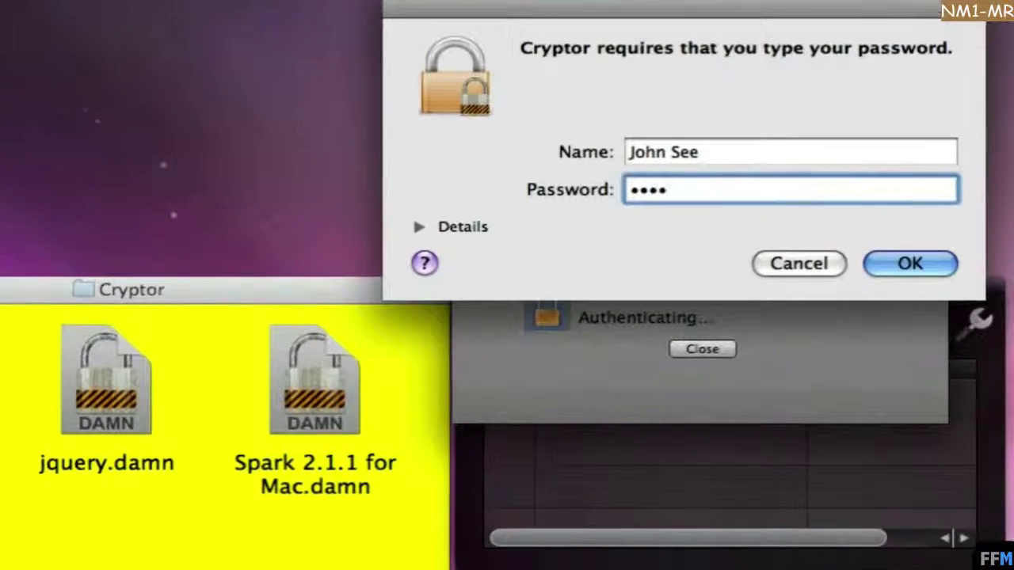
pyautogui.click(919, 278)
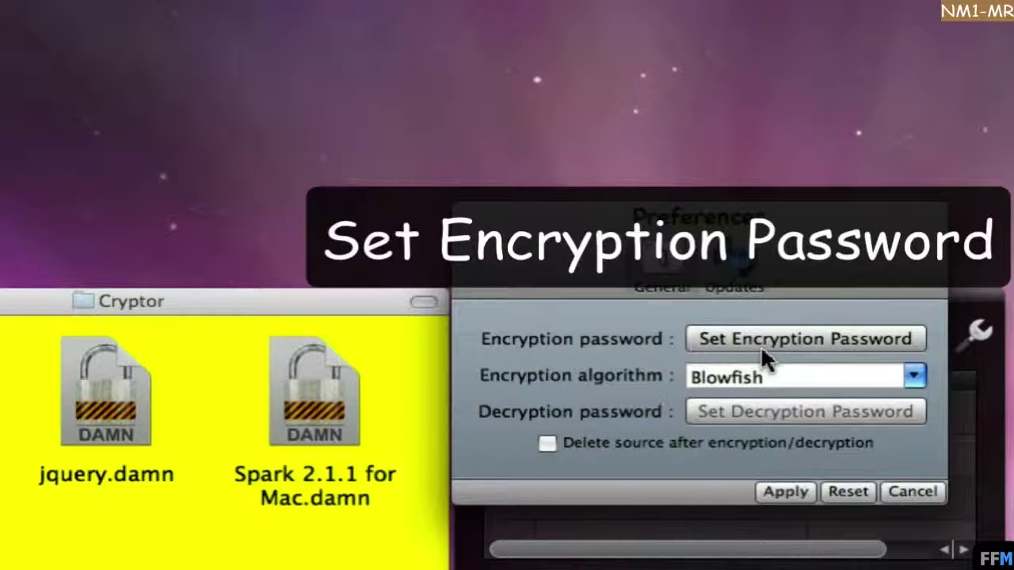
# Extend the stored encryption password by one digit and save it, keeping passwords linked.
pyautogui.click(899, 331)
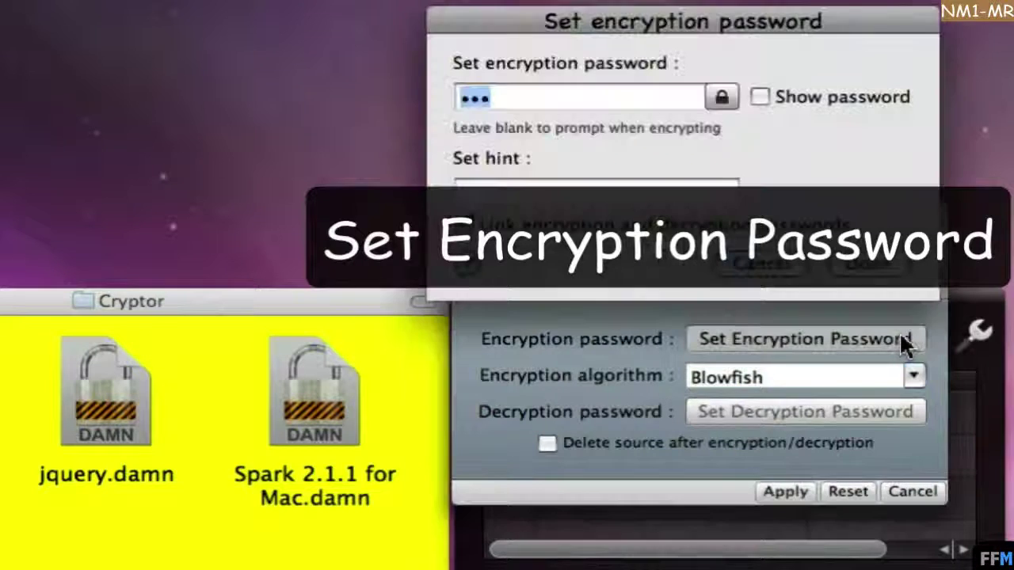
pyautogui.click(760, 97)
pyautogui.click(542, 98)
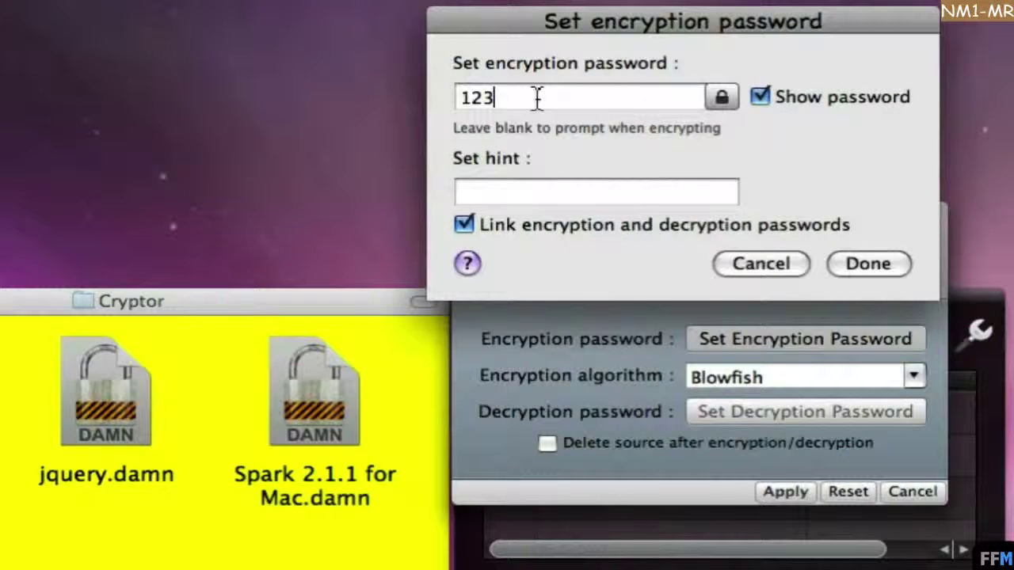
pyautogui.write('4')
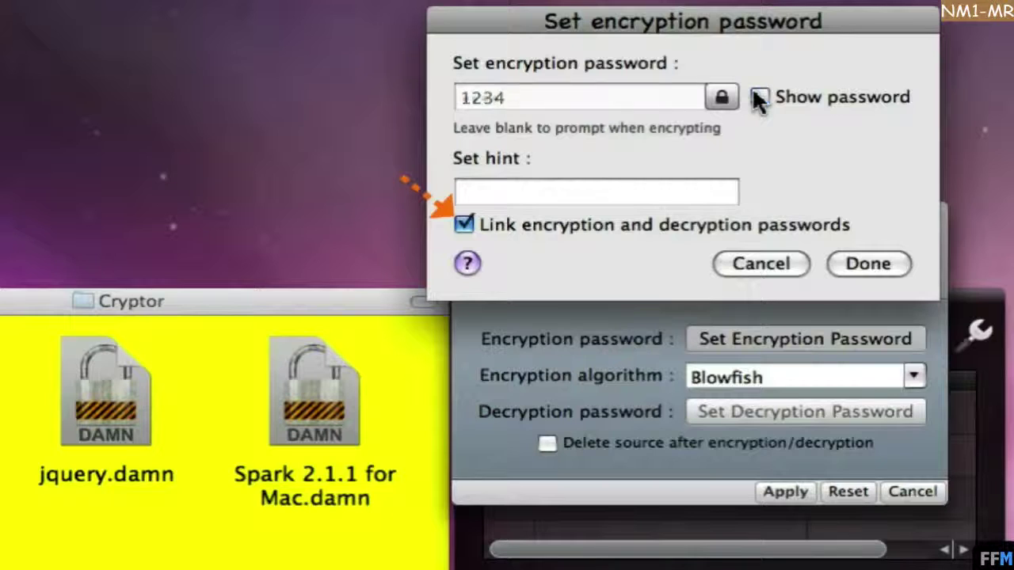
pyautogui.click(758, 97)
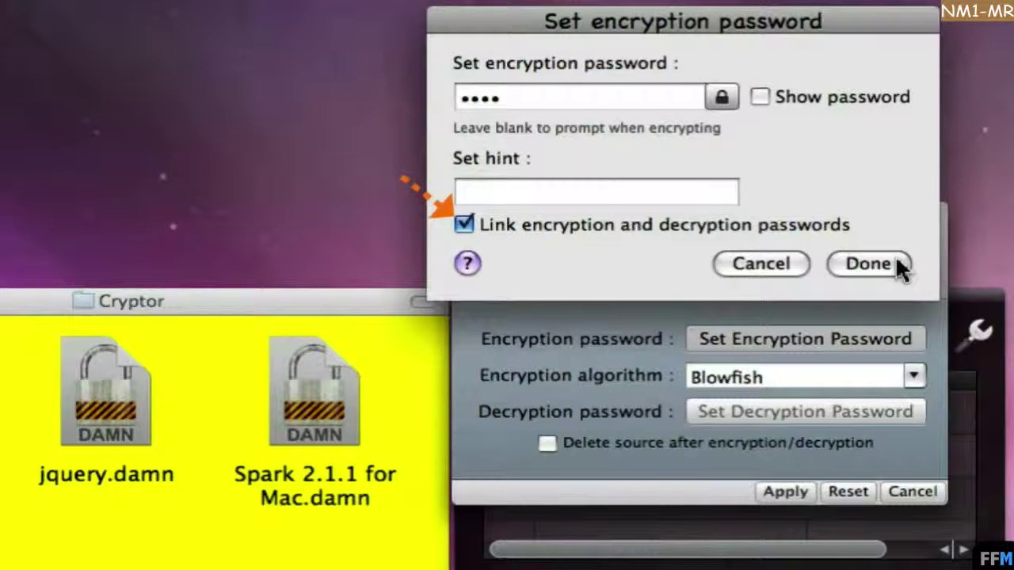
pyautogui.click(898, 259)
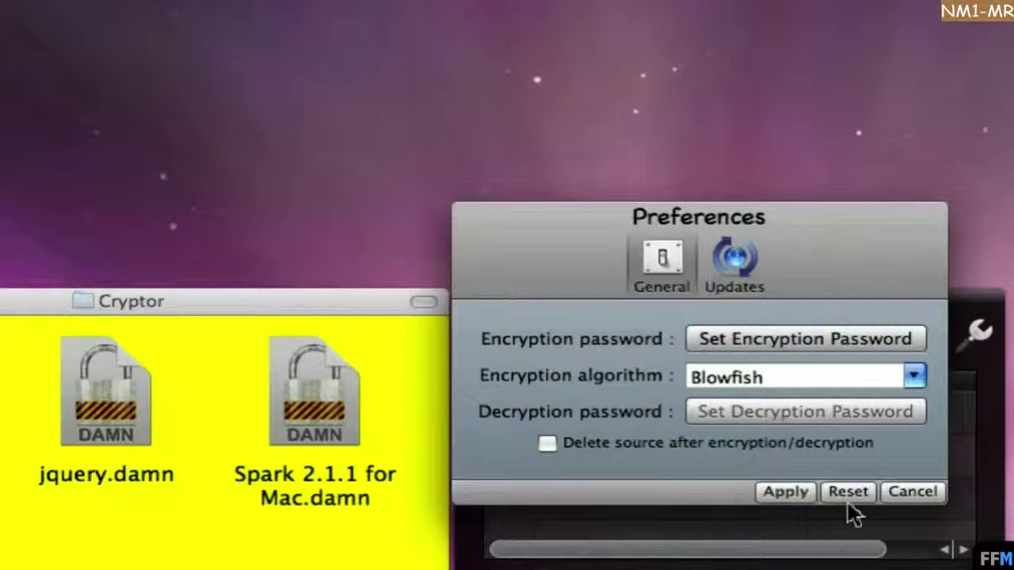
# Apply preferences, encrypt text file.rtf into text file.damn via the Dock icon, and move the original into folder 1.
pyautogui.click(784, 492)
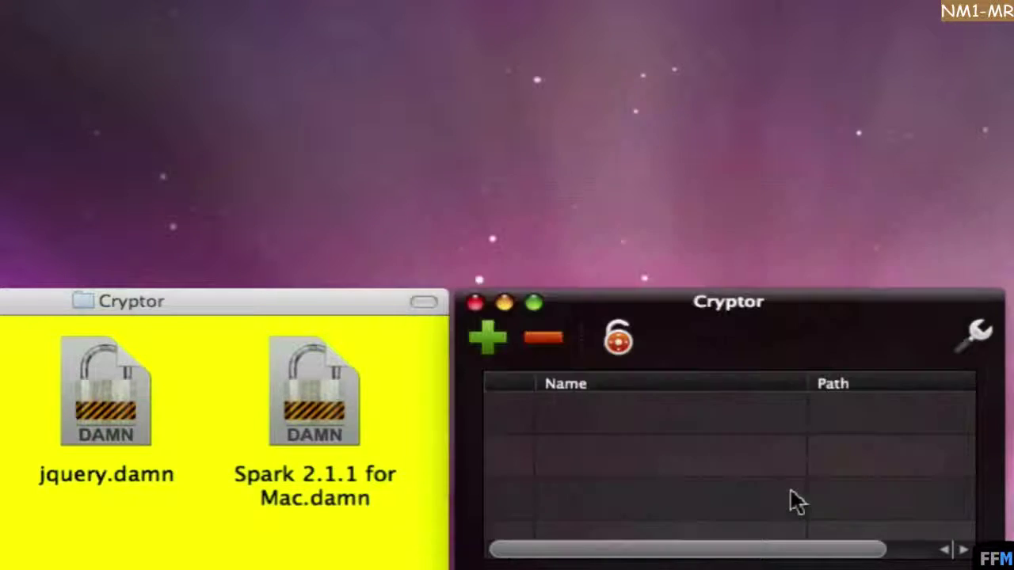
pyautogui.click(0, 569)
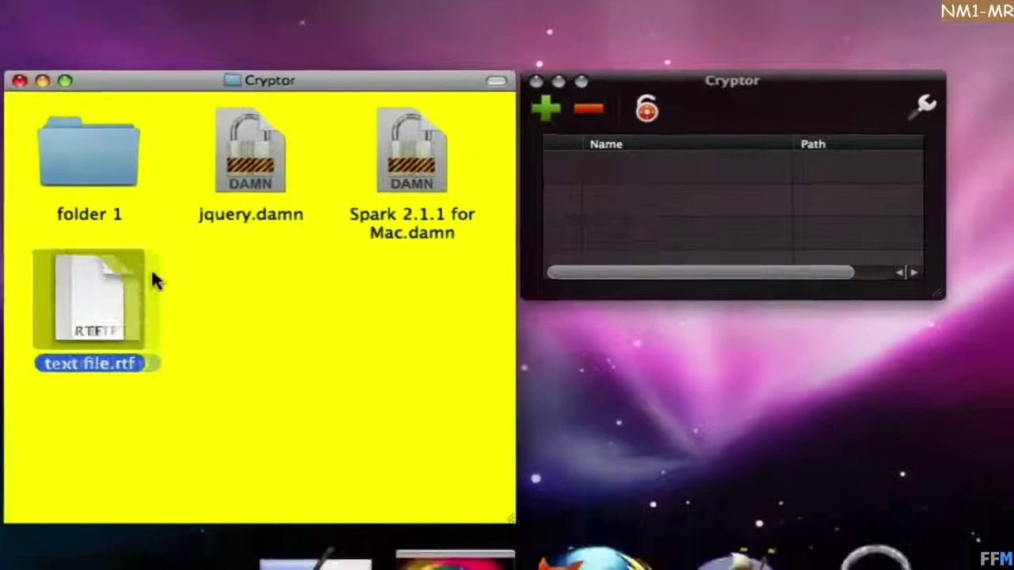
pyautogui.moveTo(154, 279); pyautogui.dragTo(882, 485)
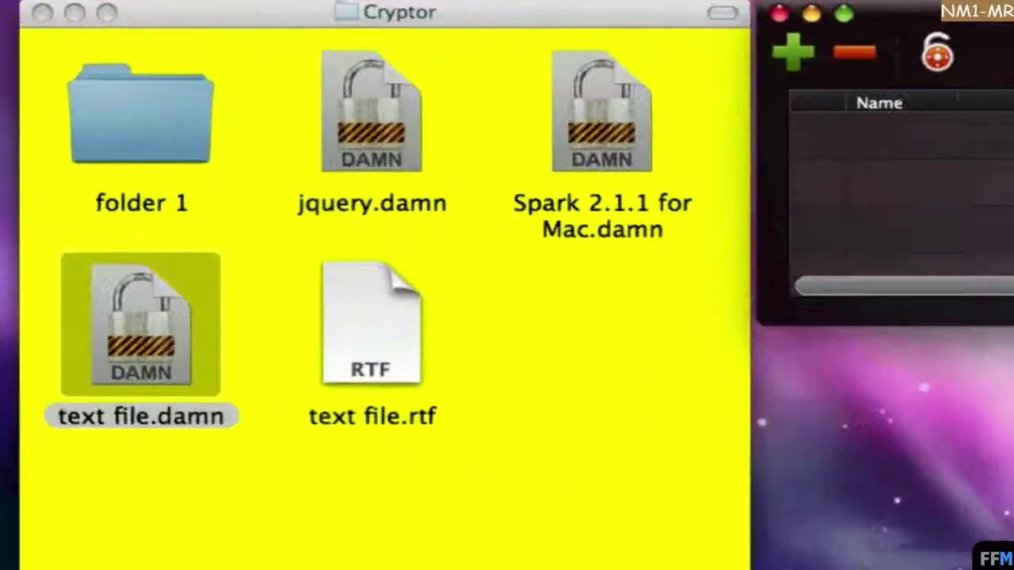
pyautogui.click(248, 285)
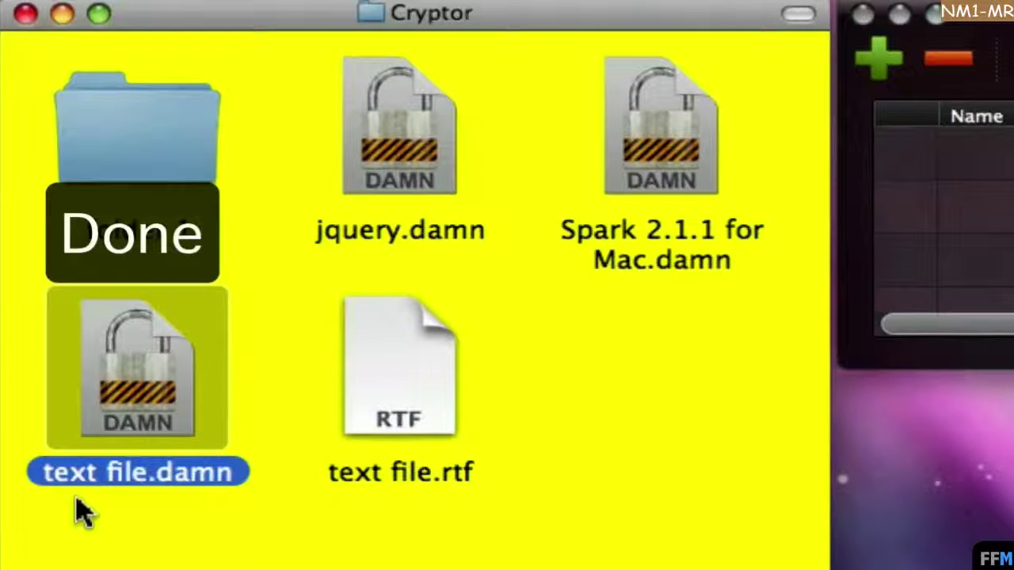
pyautogui.moveTo(389, 381); pyautogui.dragTo(220, 187)
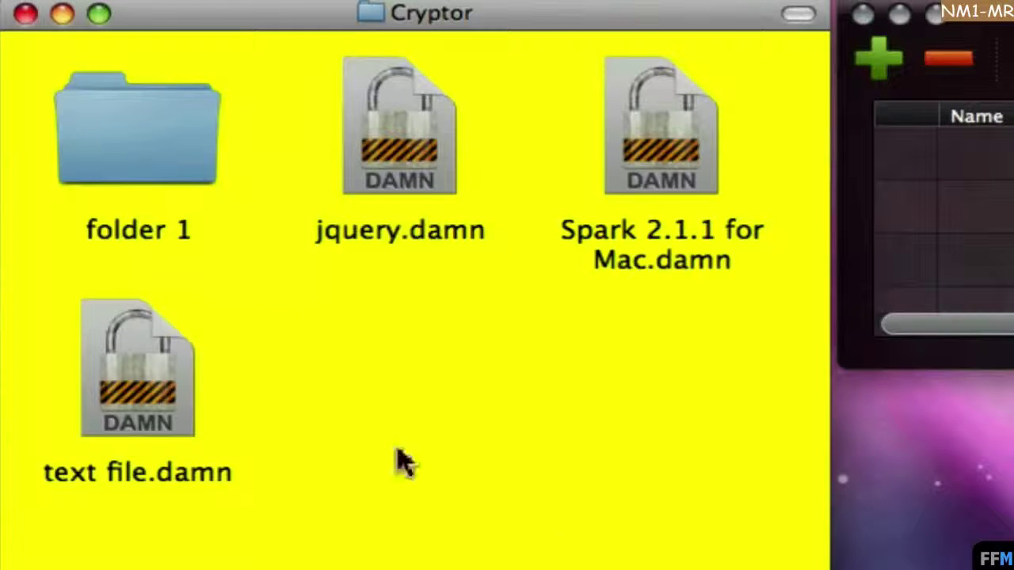
# Open text file.damn so Cryptor restores text file.rtf without asking for a password.
pyautogui.rightClick(213, 321)
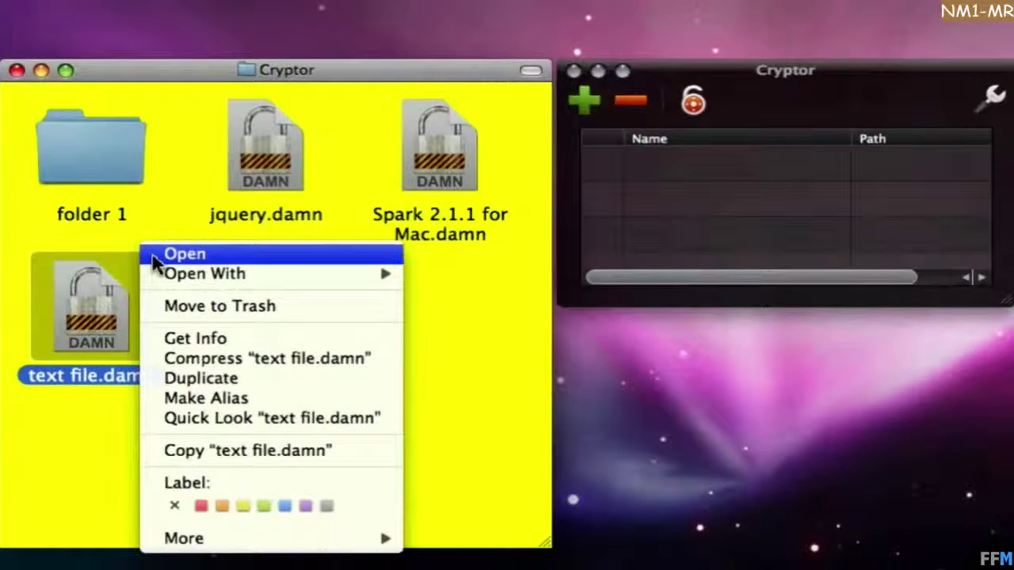
pyautogui.click(231, 290)
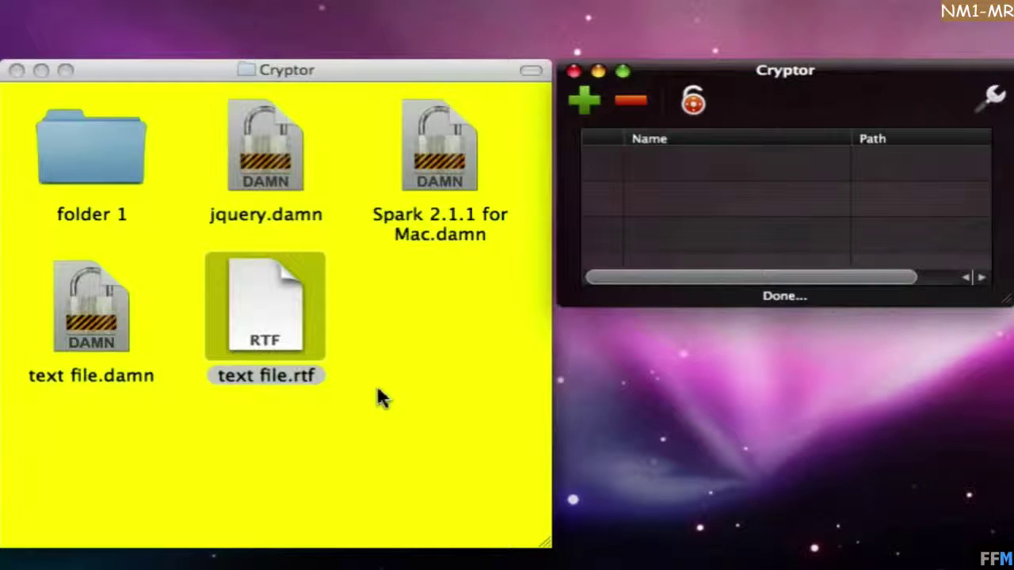
pyautogui.click(295, 327)
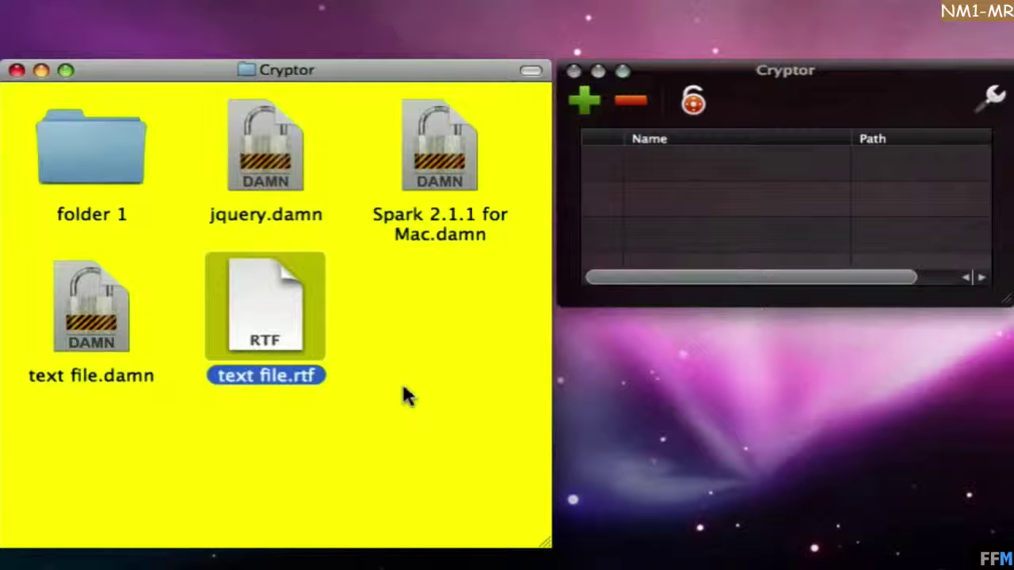
pyautogui.click(872, 75)
# Unlink the encryption and decryption passwords in Cryptor's Preferences.
pyautogui.click(990, 97)
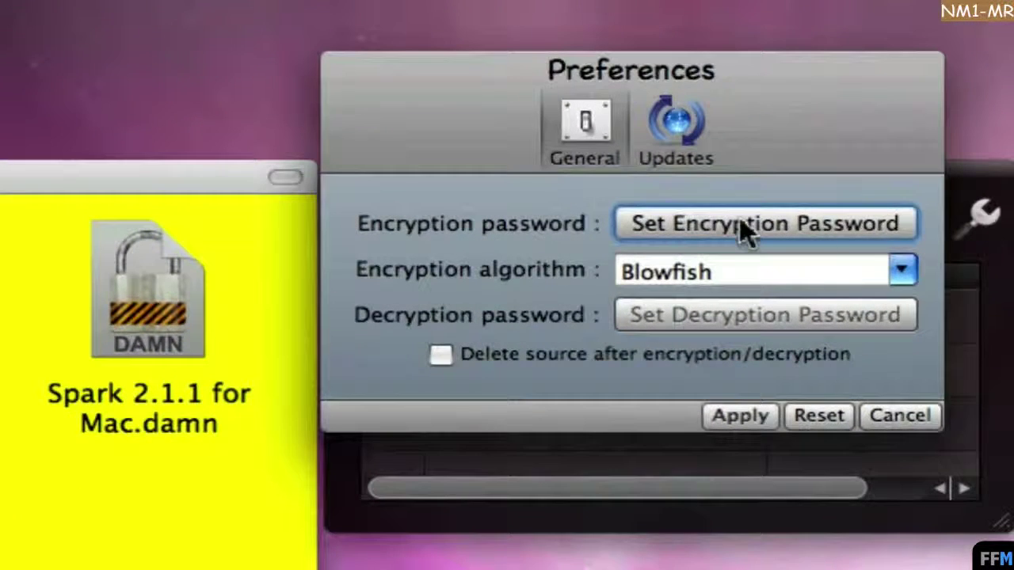
pyautogui.click(800, 152)
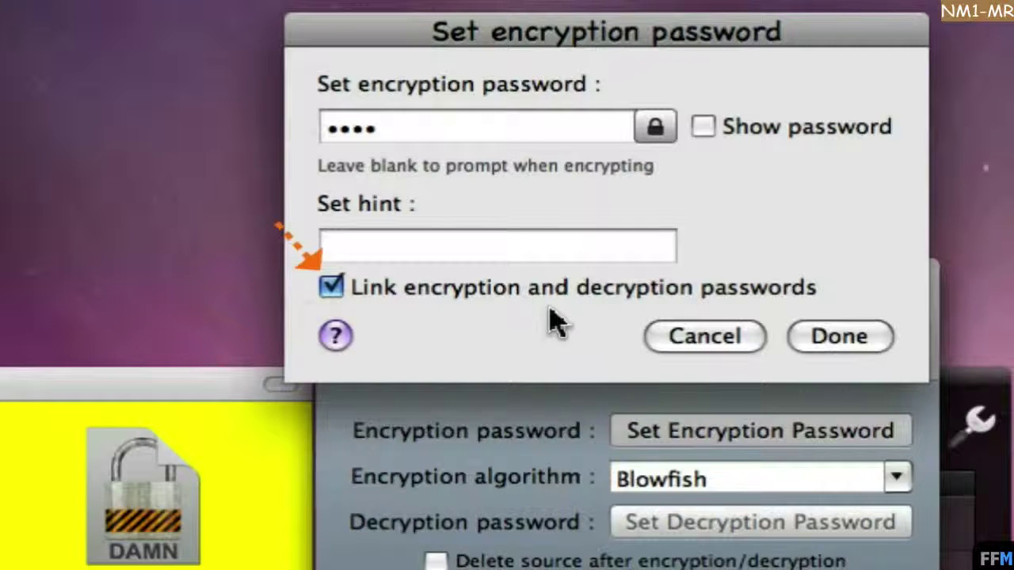
pyautogui.click(331, 292)
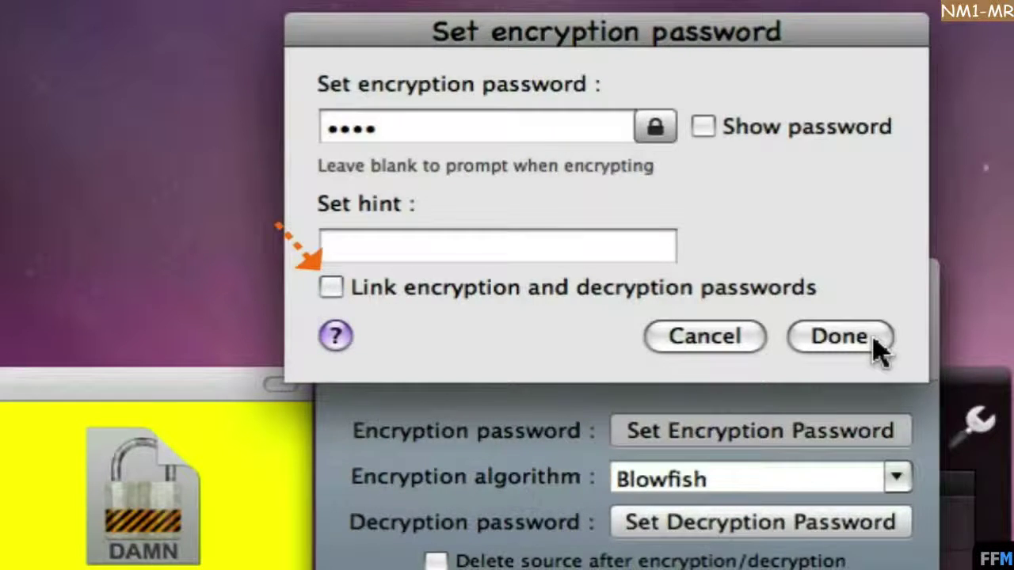
pyautogui.click(871, 342)
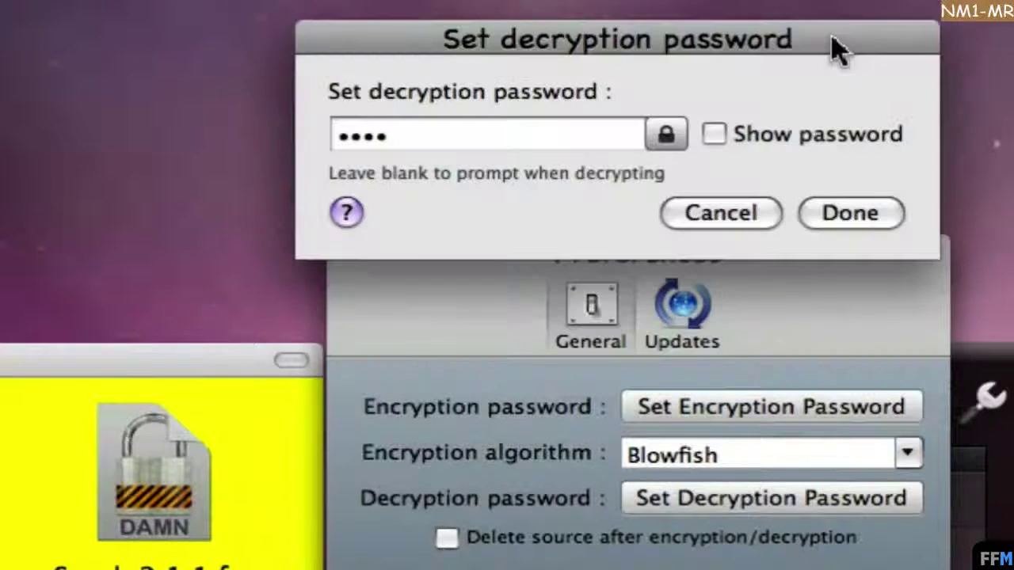
# Clear the decryption password, enable Delete source after encryption/decryption, and apply.
pyautogui.moveTo(388, 136); pyautogui.dragTo(337, 136)
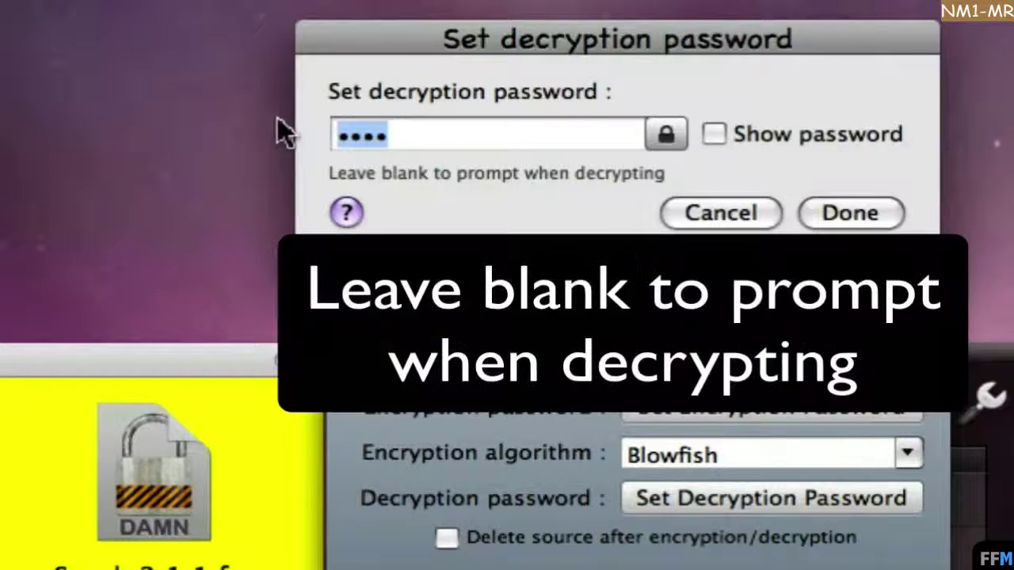
pyautogui.press('BackSpace')
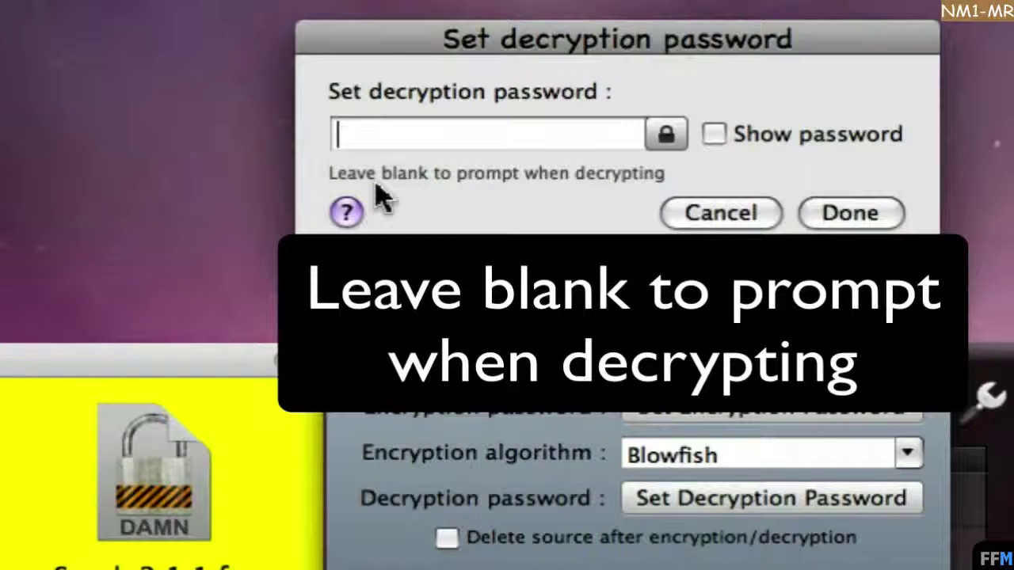
pyautogui.click(820, 224)
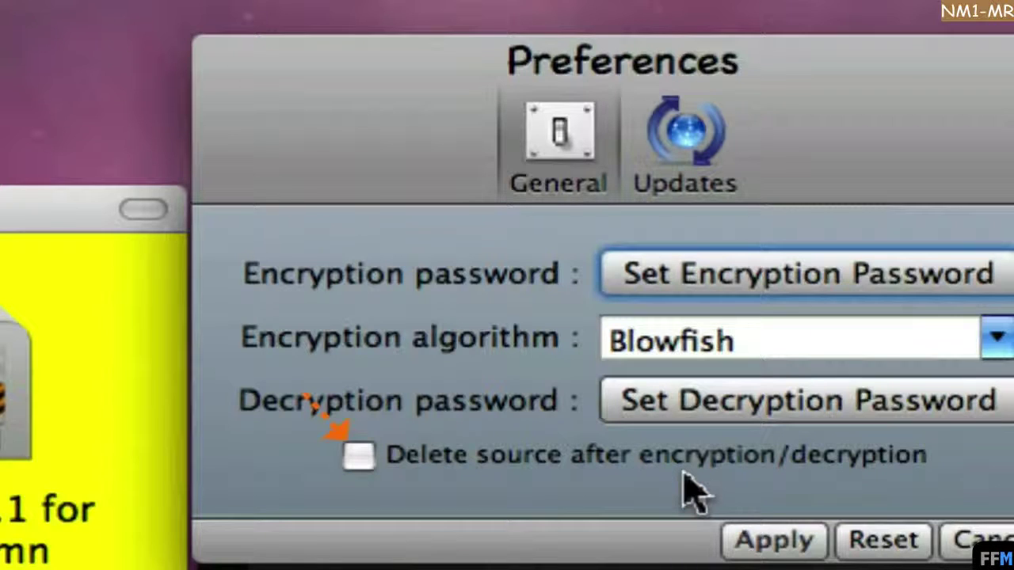
pyautogui.click(359, 458)
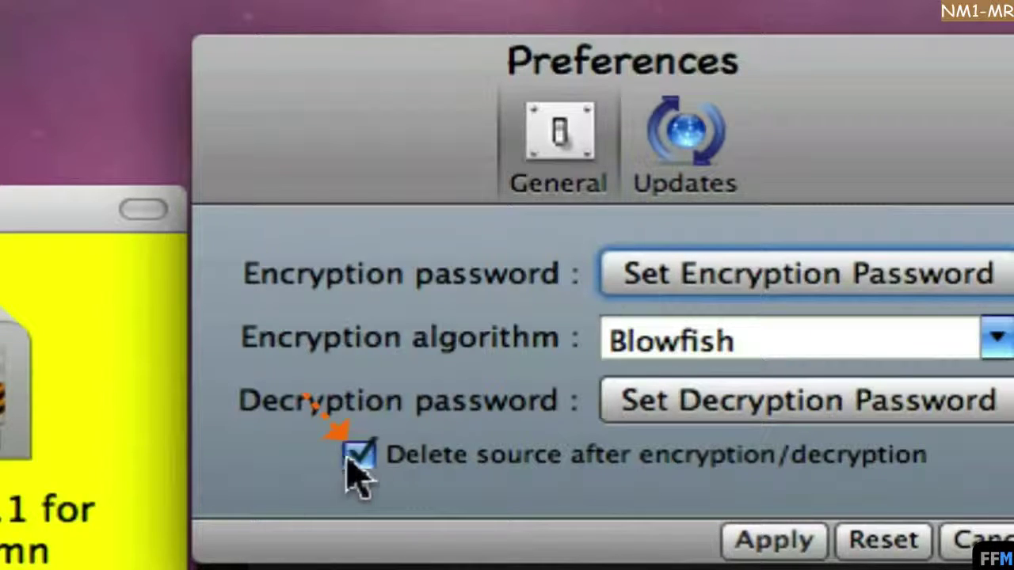
pyautogui.click(774, 546)
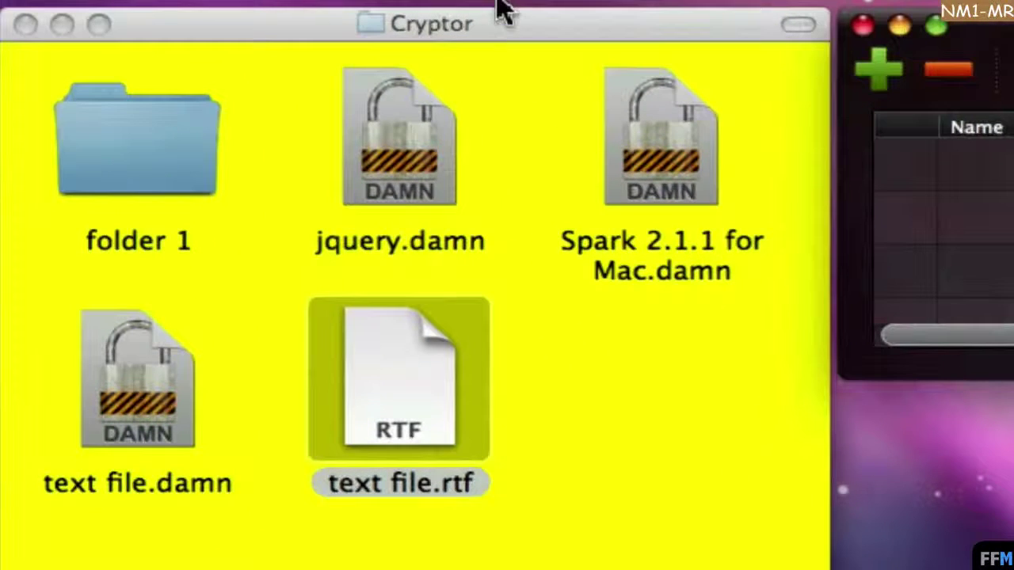
# Send the old text file.damn to the Trash.
pyautogui.click(497, 26)
pyautogui.click(135, 372)
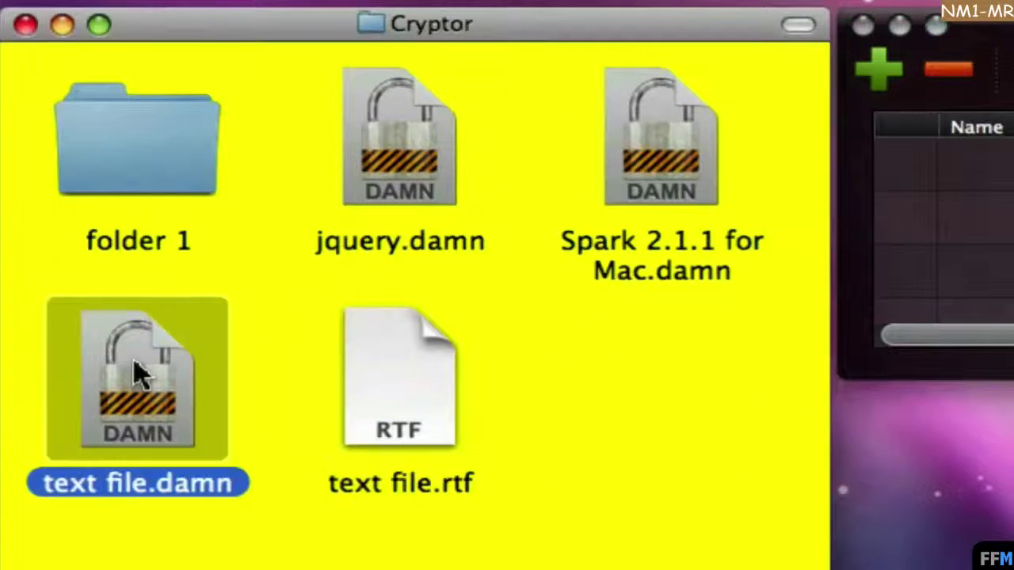
pyautogui.rightClick(135, 372)
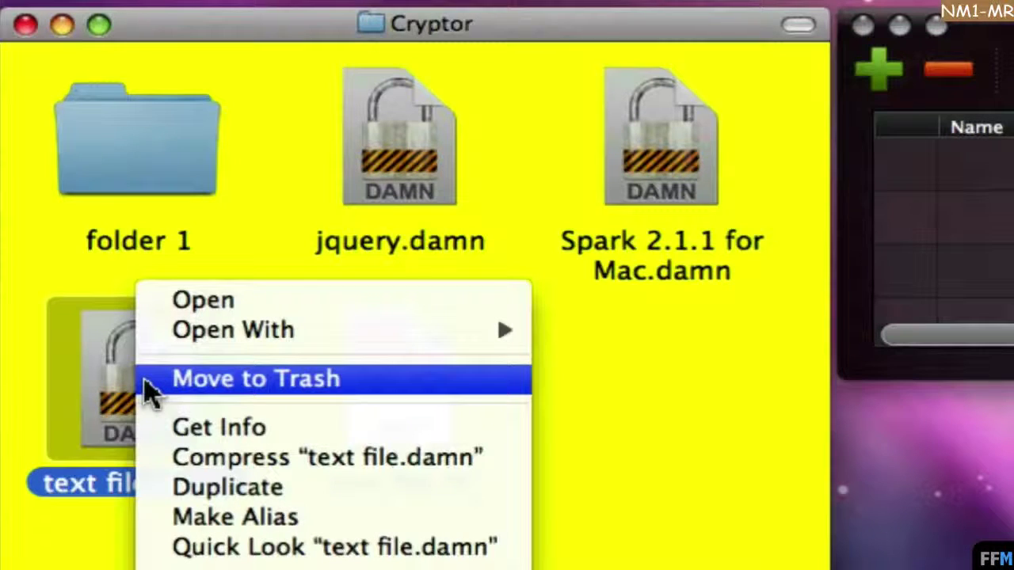
pyautogui.click(150, 380)
# Add text file.rtf to Cryptor's list and encrypt it into a new text file.damn.
pyautogui.click(187, 391)
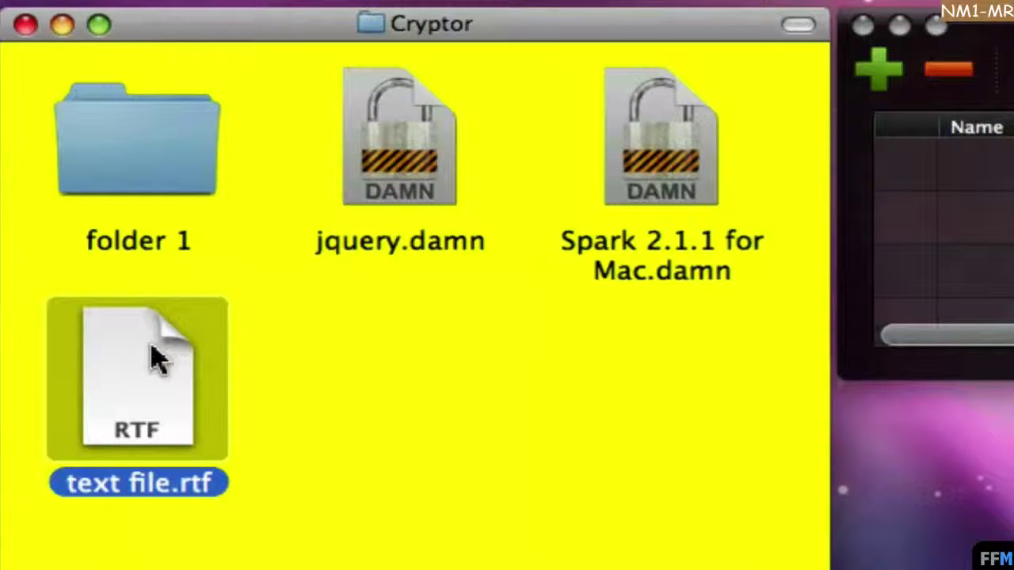
pyautogui.moveTo(158, 368); pyautogui.dragTo(801, 218)
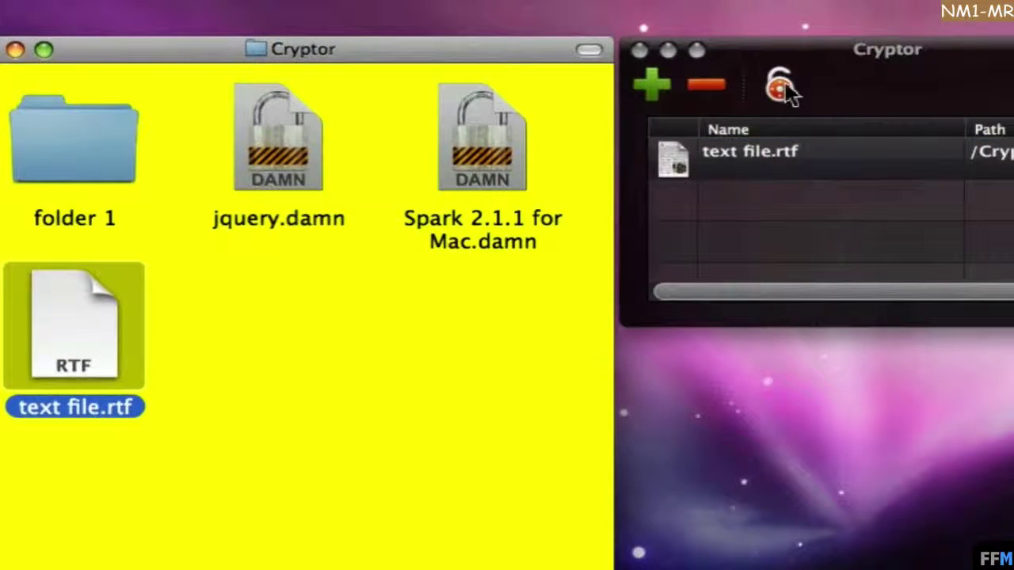
pyautogui.click(780, 87)
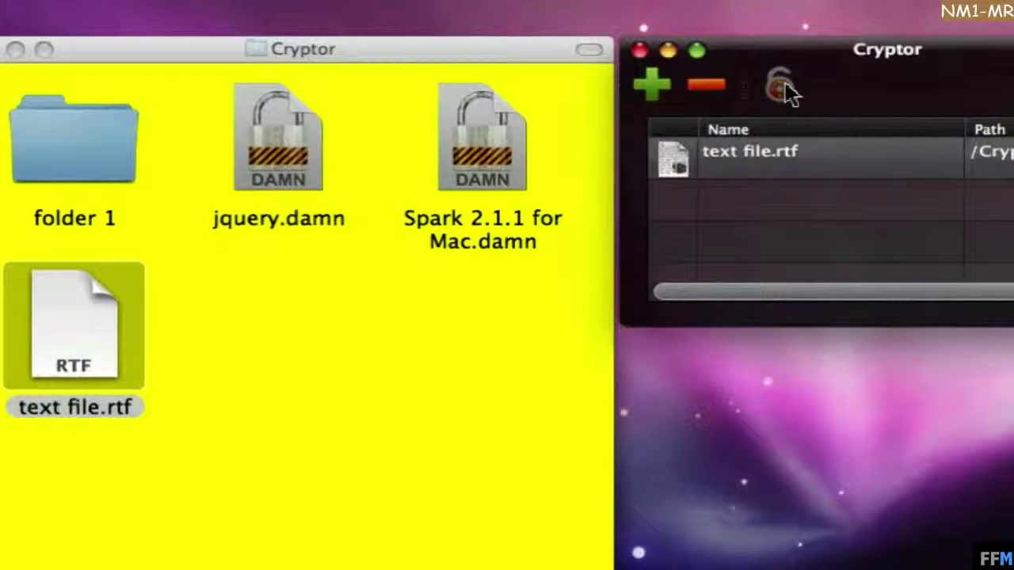
pyautogui.click(158, 48)
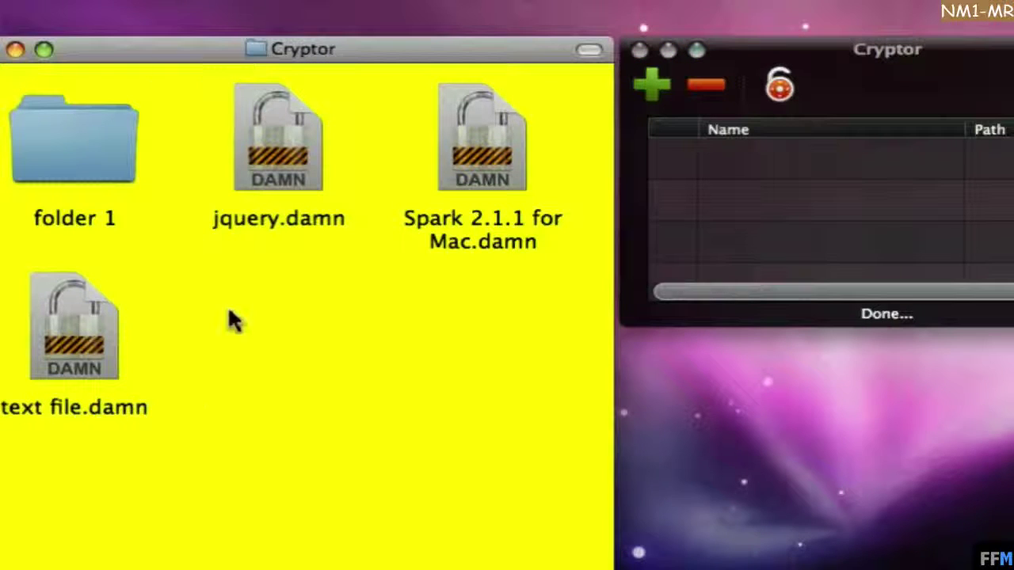
pyautogui.click(102, 351)
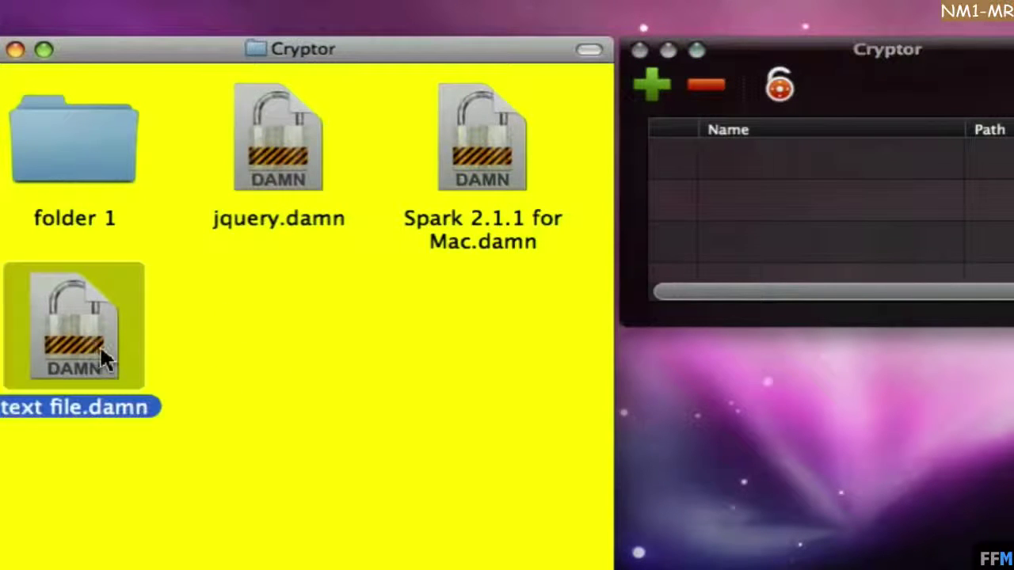
# Open text file.damn and enter its decryption password to restore text file.rtf.
pyautogui.rightClick(131, 298)
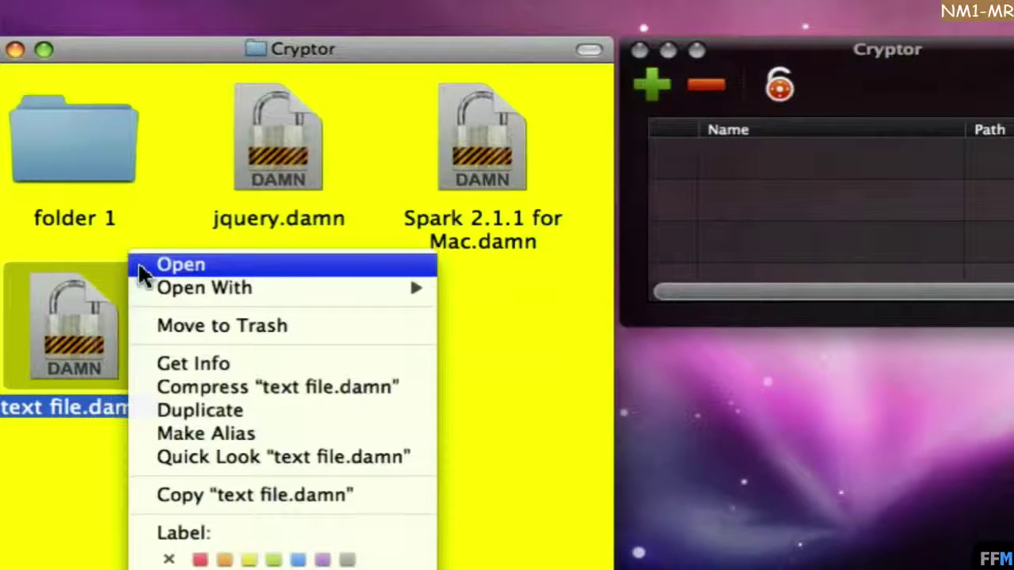
pyautogui.click(180, 265)
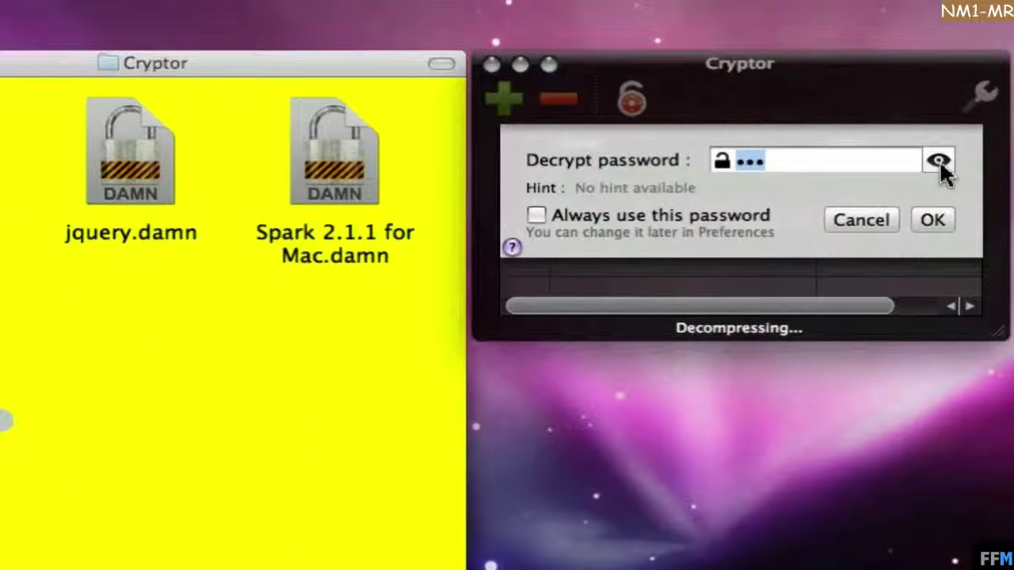
pyautogui.click(939, 161)
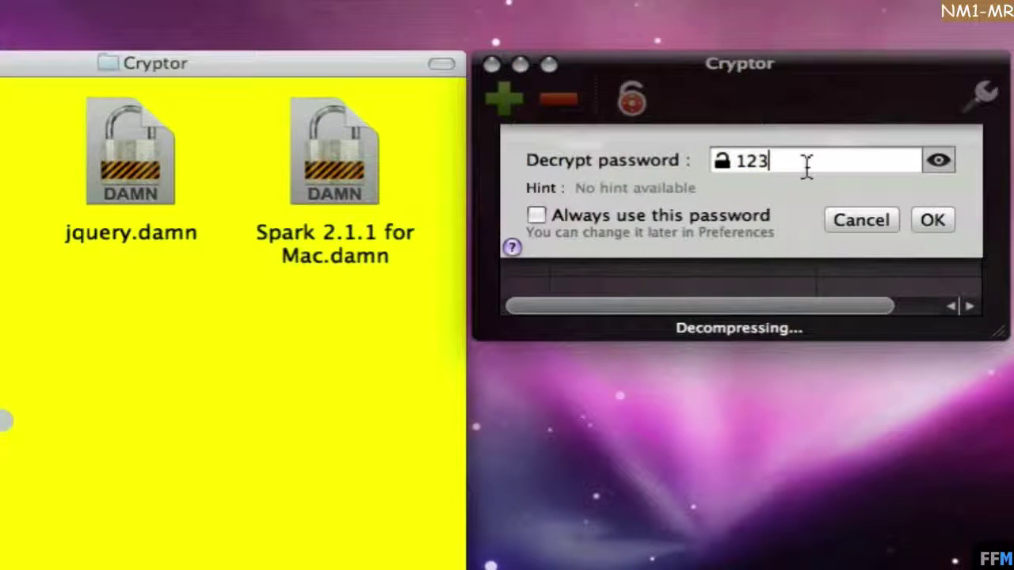
pyautogui.click(935, 219)
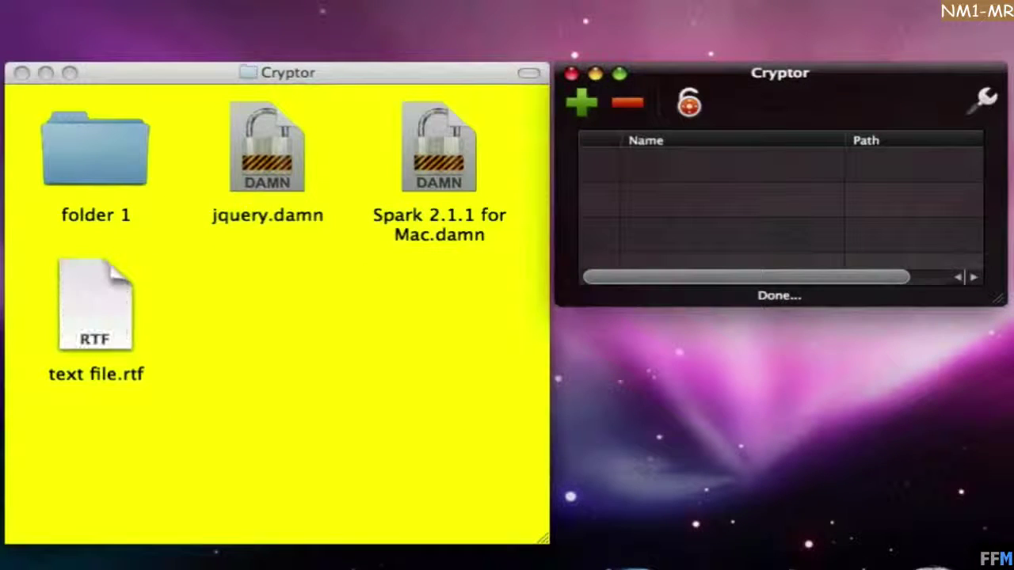
pyautogui.click(134, 77)
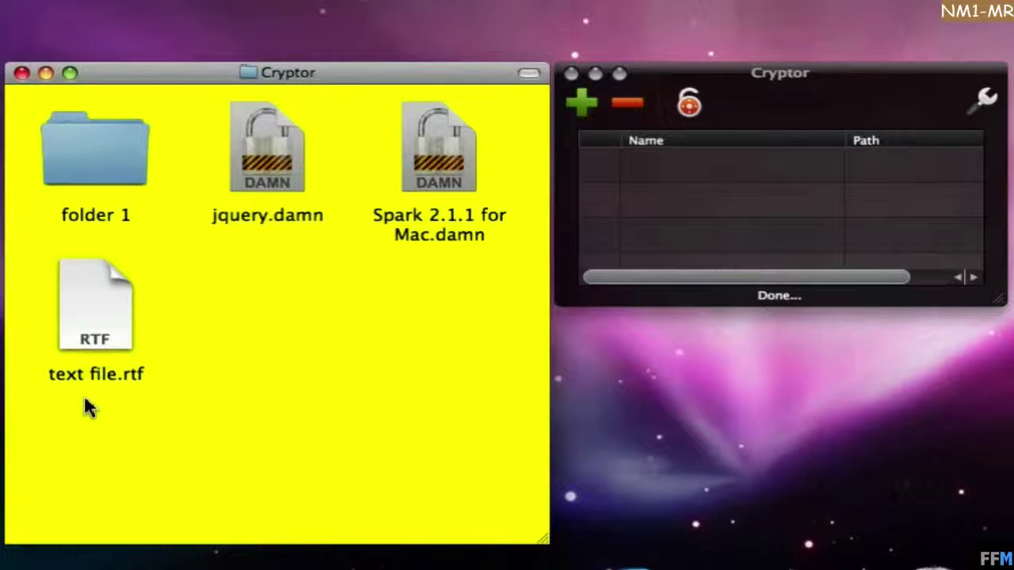
# Drag folder 1 into the Cryptor list and encrypt it, leaving folder 1.damn in its place.
pyautogui.click(134, 301)
pyautogui.click(146, 217)
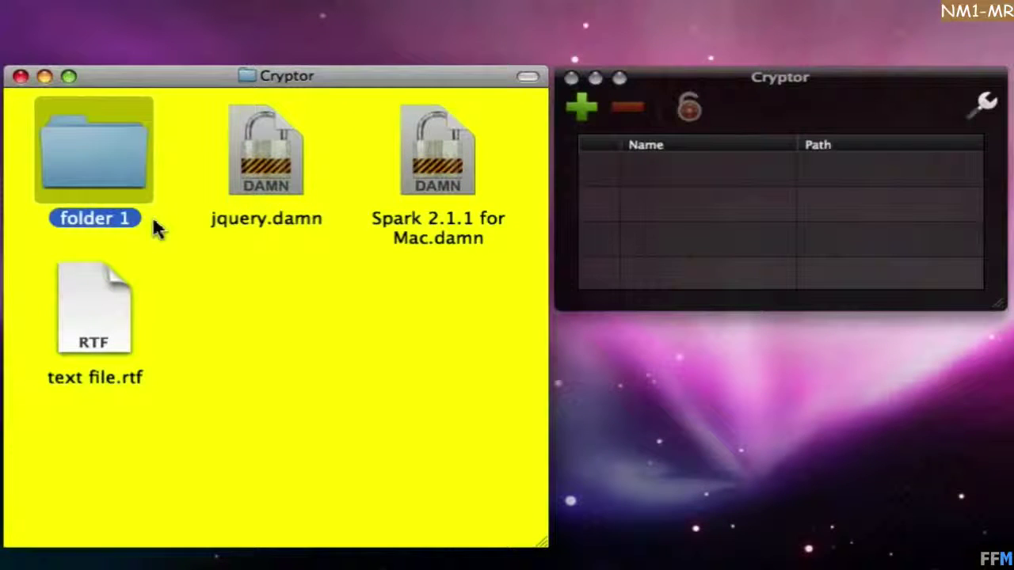
pyautogui.moveTo(110, 168); pyautogui.dragTo(749, 234)
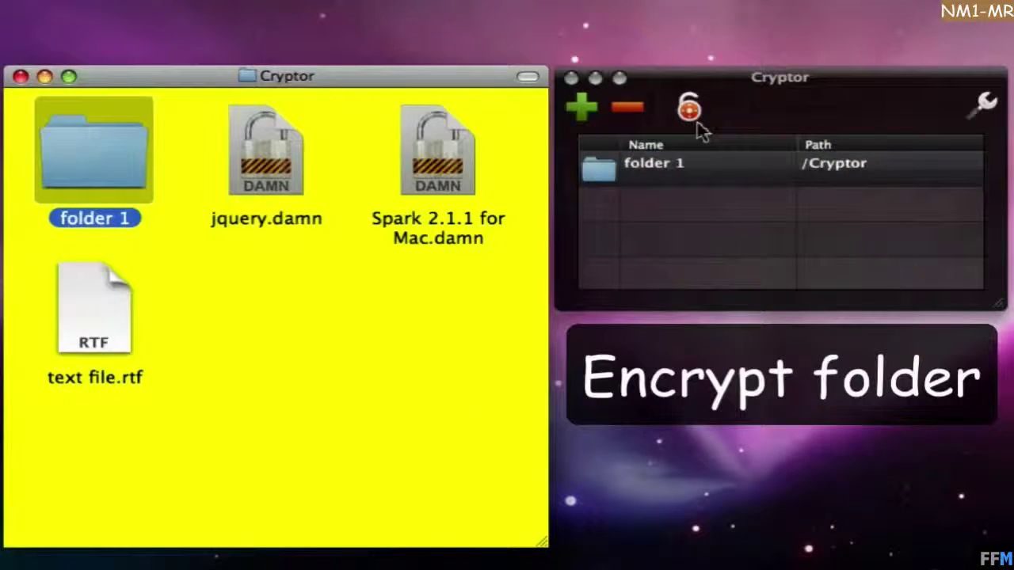
pyautogui.click(690, 108)
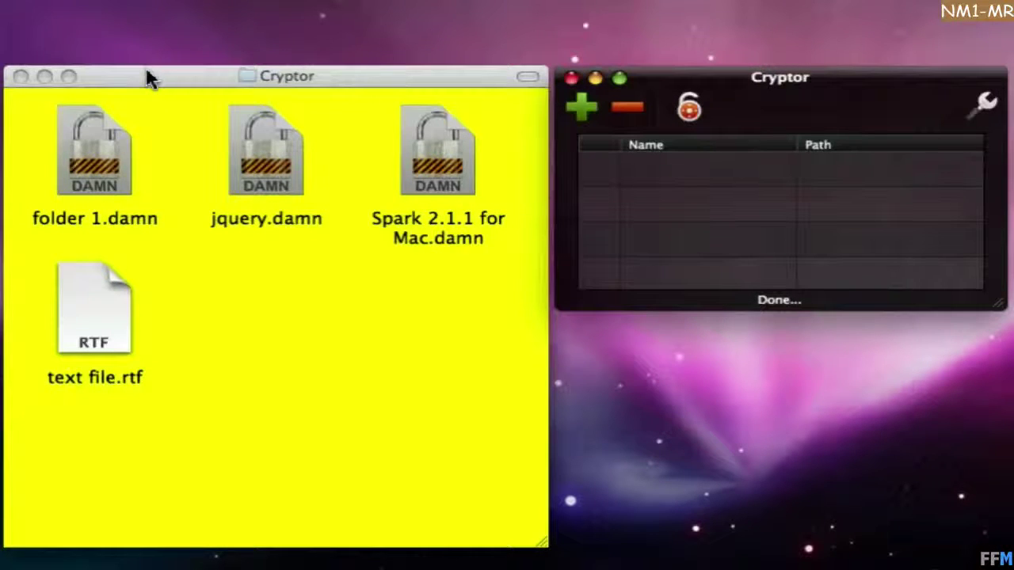
pyautogui.click(151, 77)
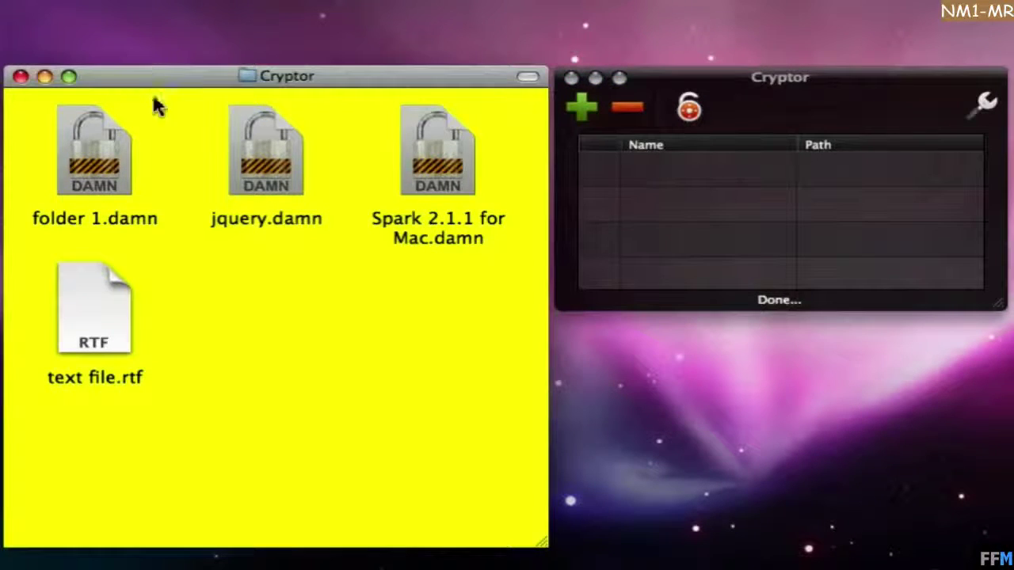
pyautogui.click(114, 170)
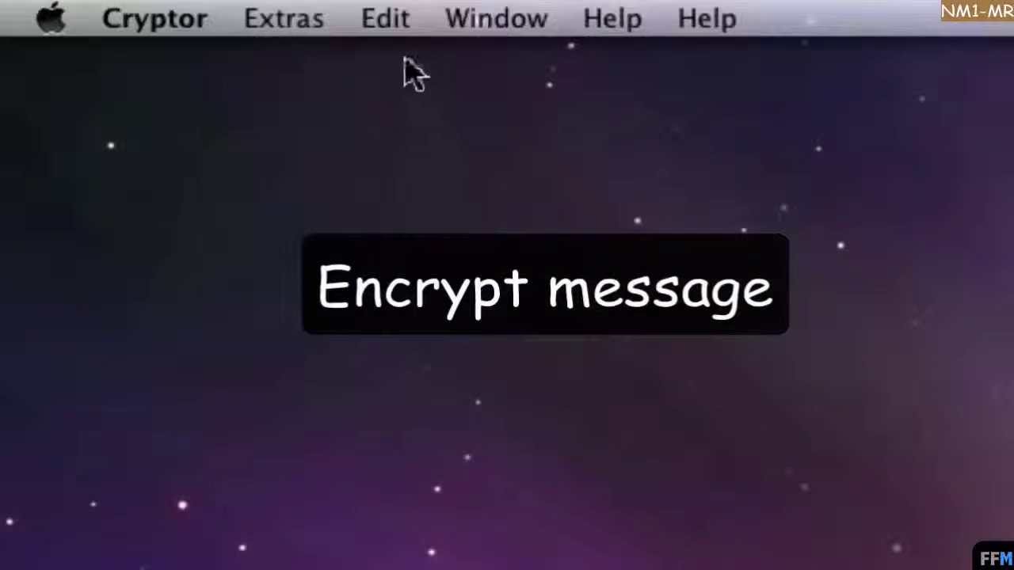
# In String Utility, encrypt a short test message with a password using the Blowfish cipher.
pyautogui.click(321, 19)
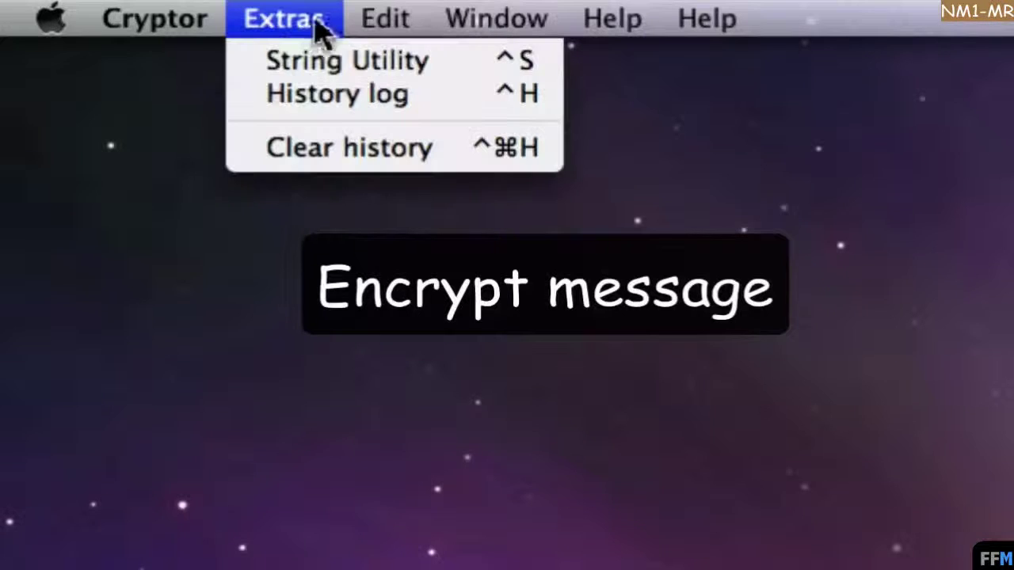
pyautogui.click(254, 62)
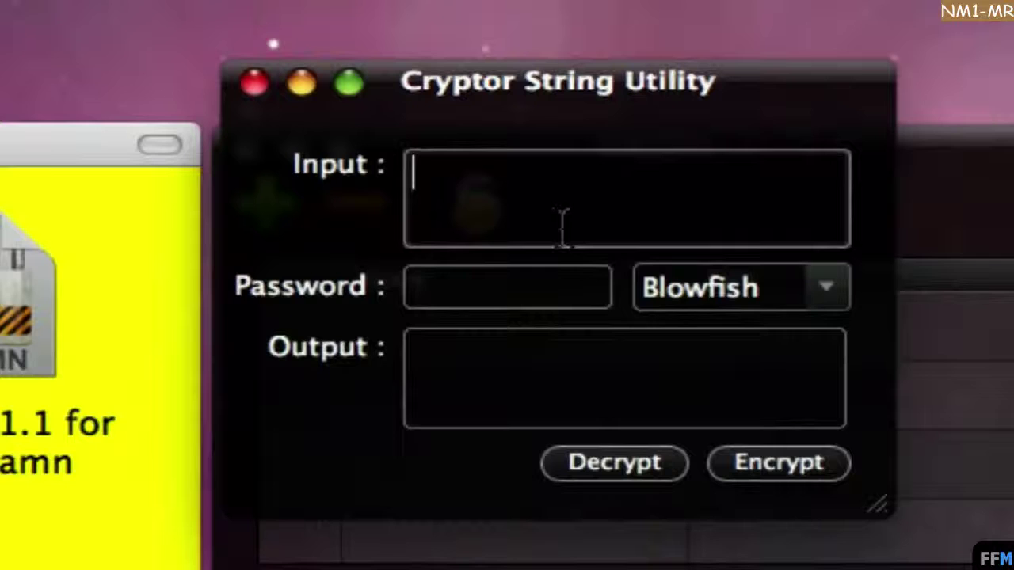
pyautogui.write('passwr')
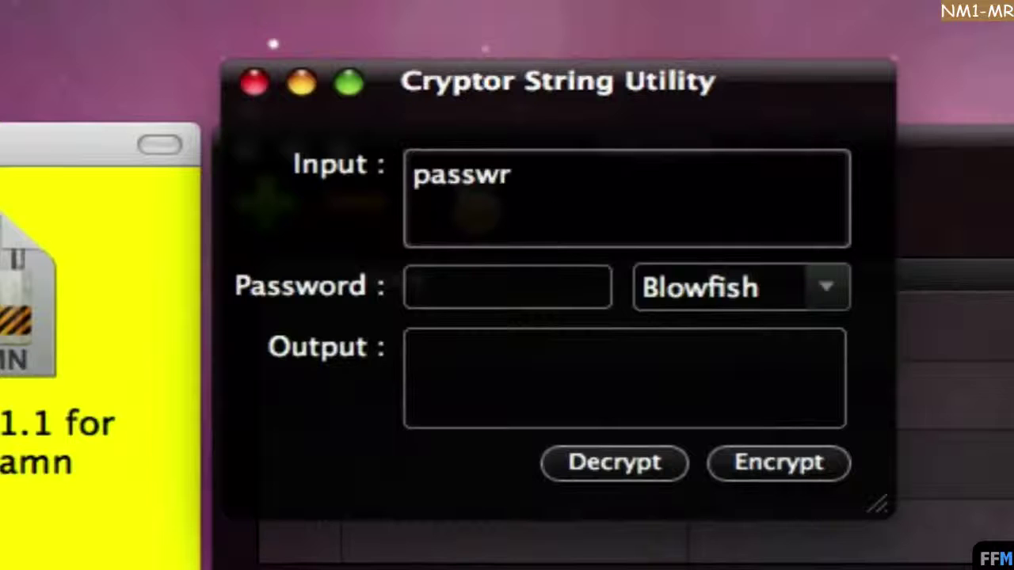
pyautogui.press('BackSpace')
pyautogui.write('ord: 1234')
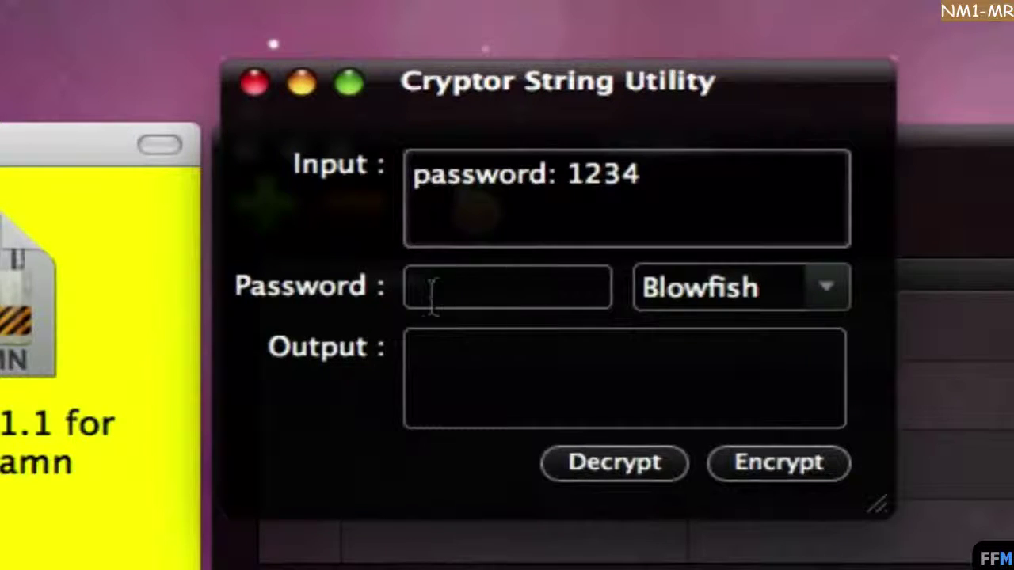
pyautogui.click(431, 295)
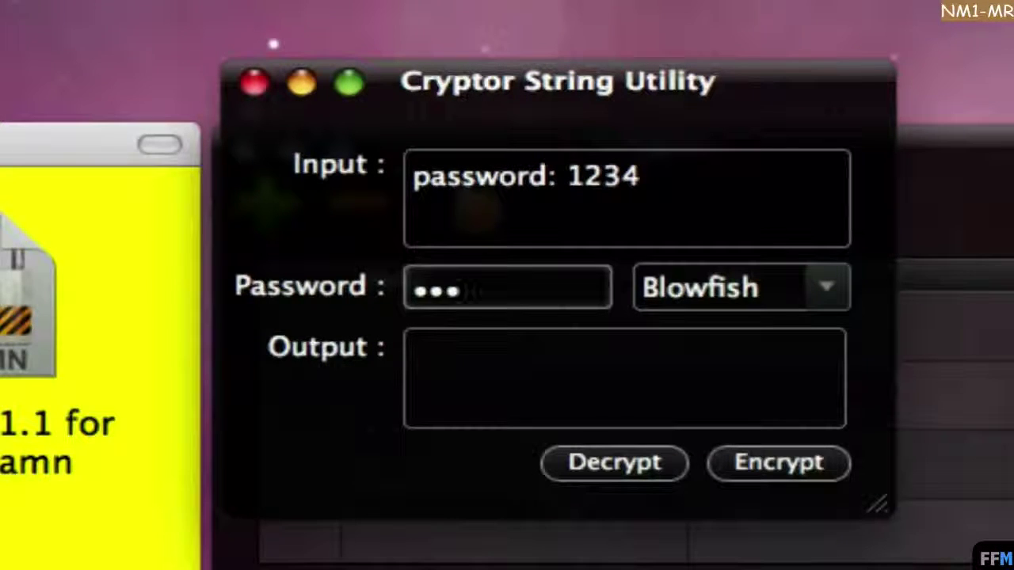
pyautogui.click(834, 287)
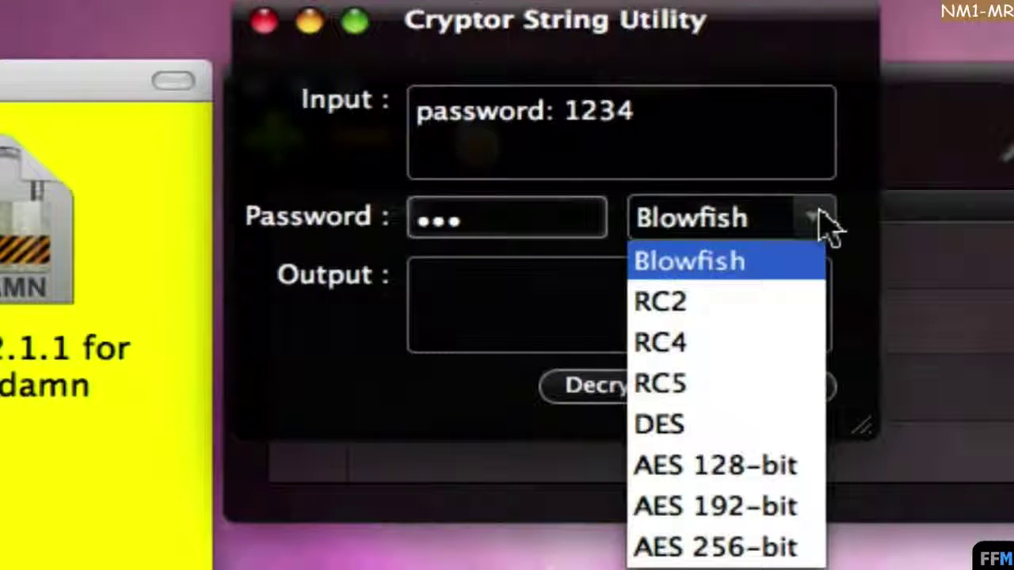
pyautogui.click(733, 265)
pyautogui.click(733, 276)
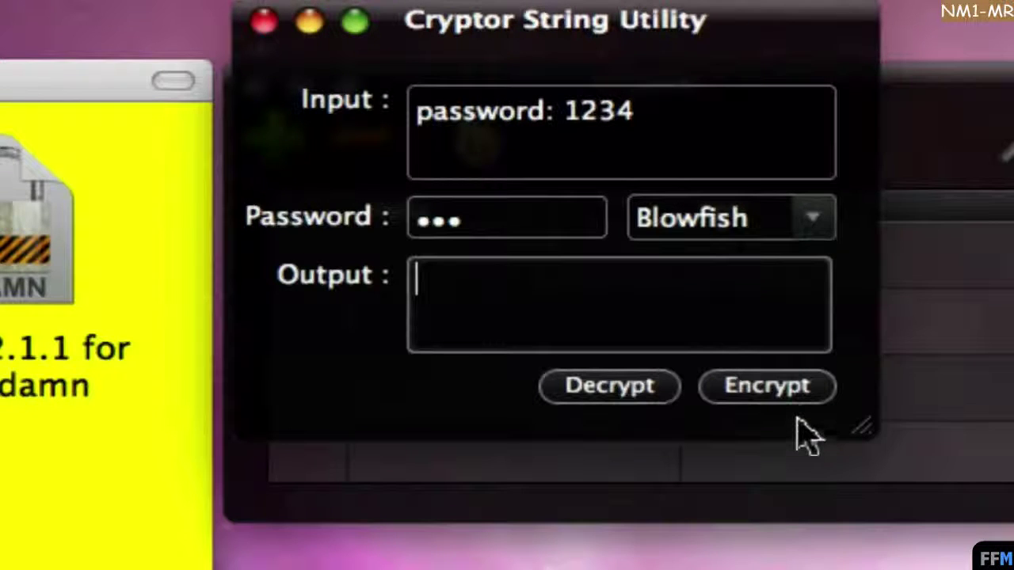
pyautogui.click(798, 394)
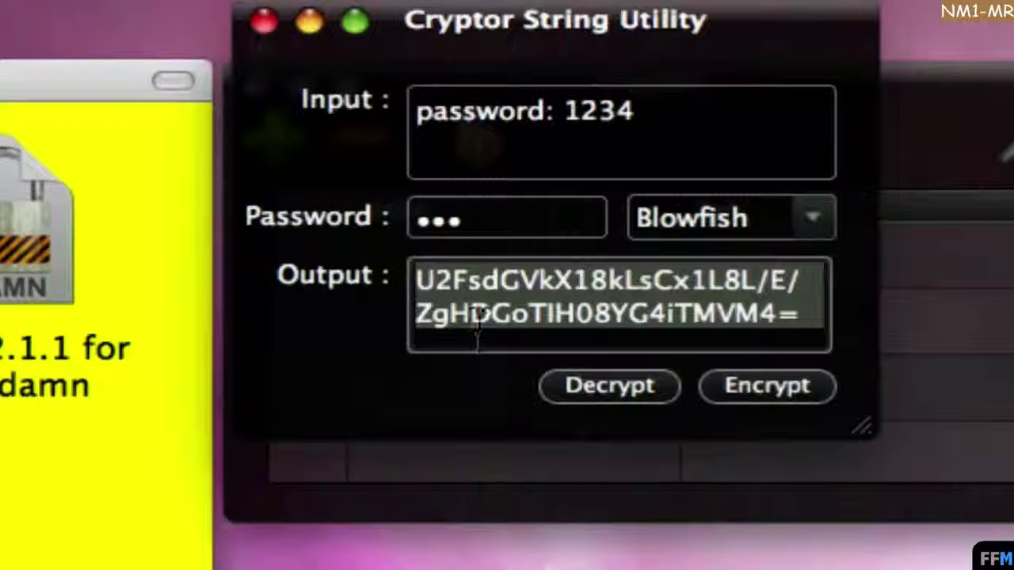
# Replace the input message with the cut ciphertext from Output and decrypt it back to plain text.
pyautogui.rightClick(775, 276)
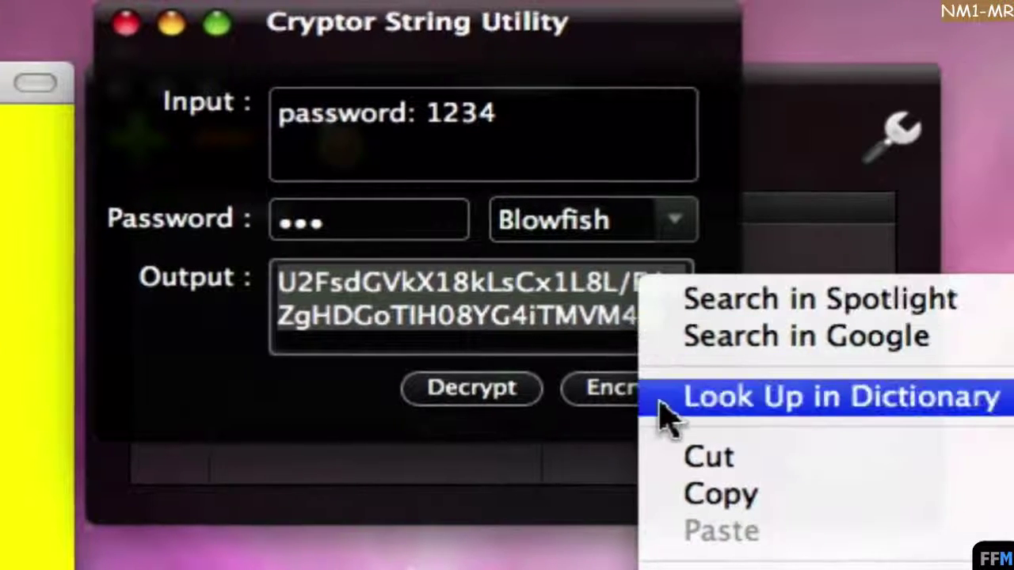
pyautogui.click(656, 462)
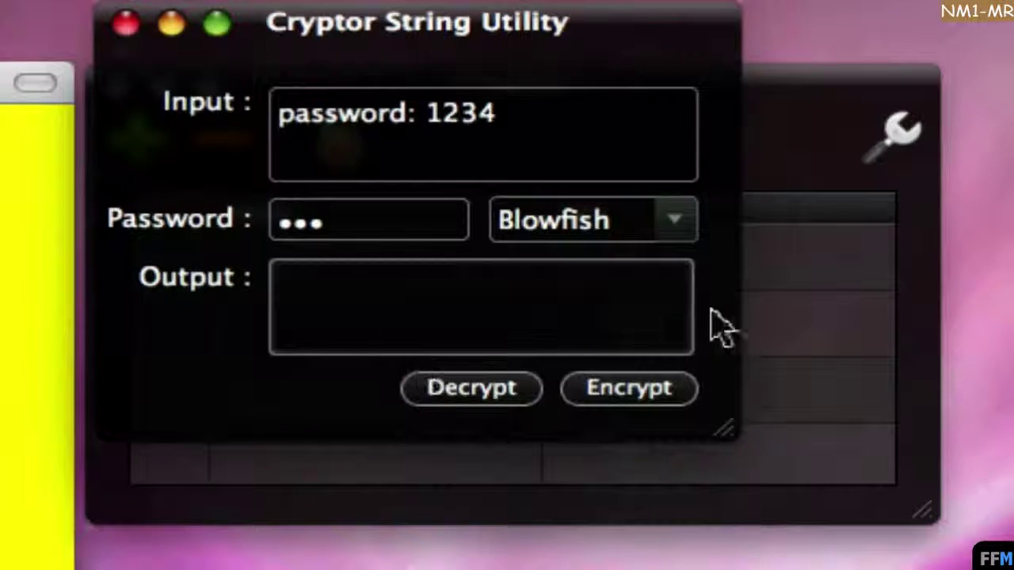
pyautogui.click(565, 131)
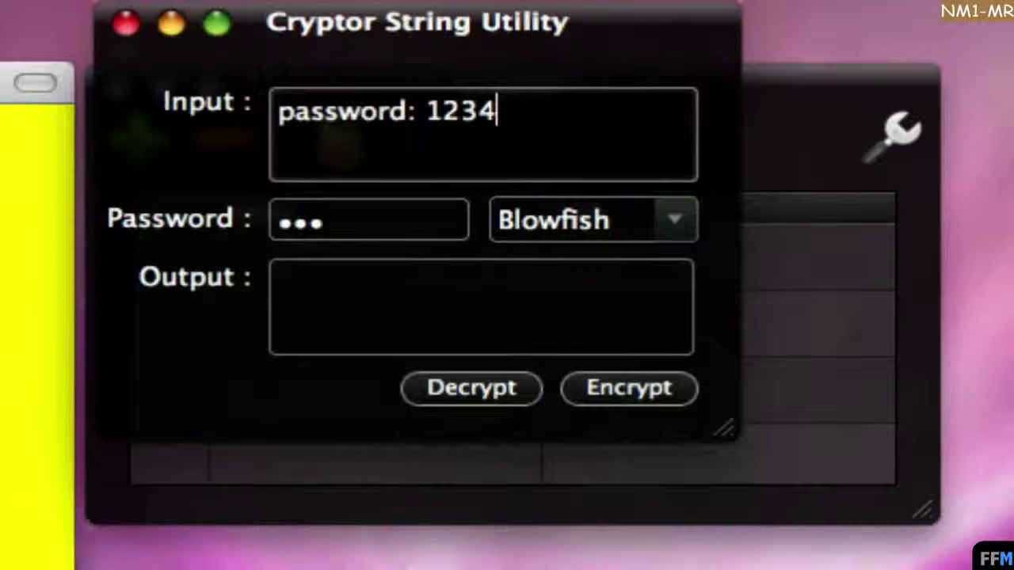
pyautogui.moveTo(585, 125); pyautogui.dragTo(278, 120)
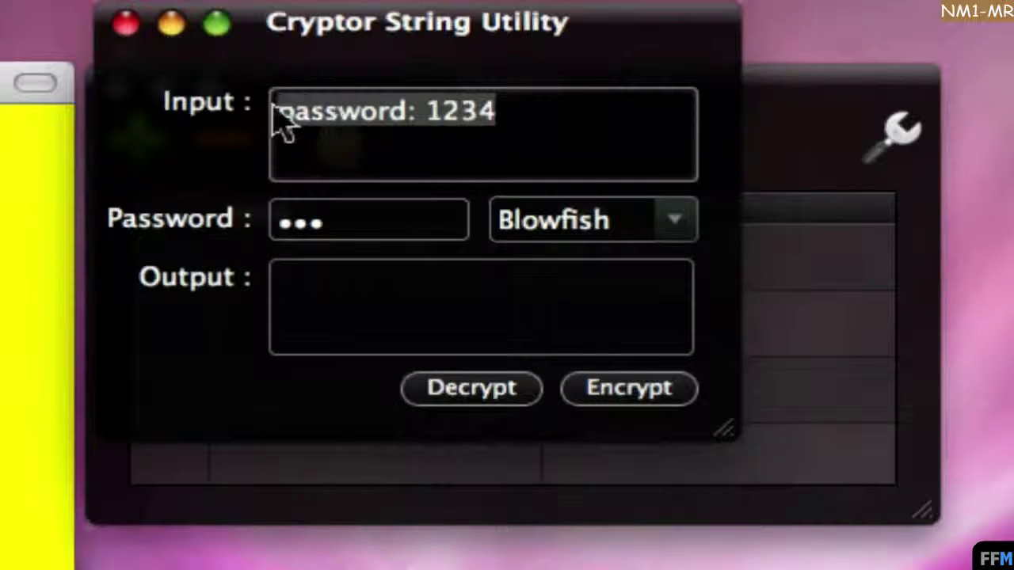
pyautogui.rightClick(379, 111)
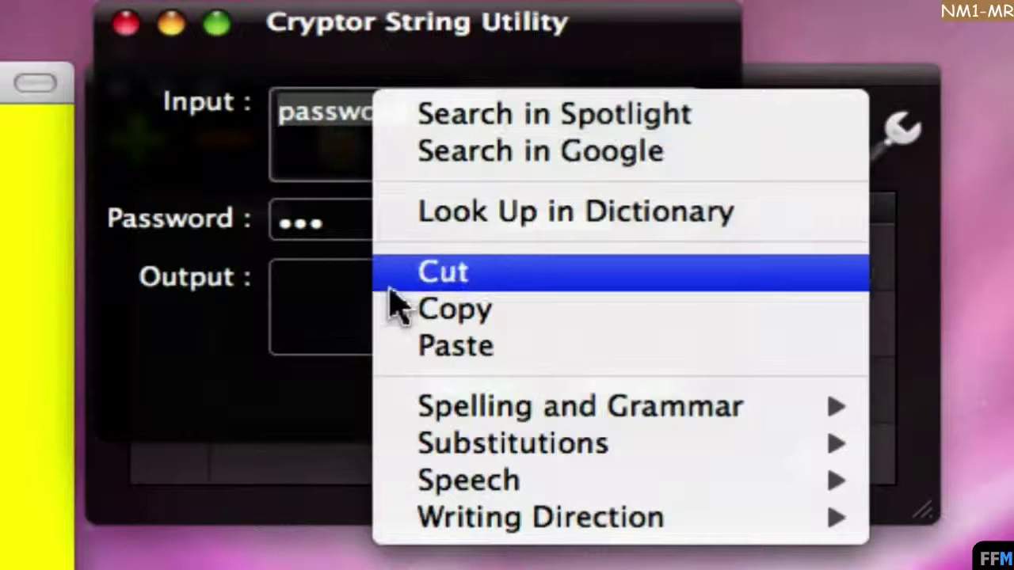
pyautogui.click(388, 346)
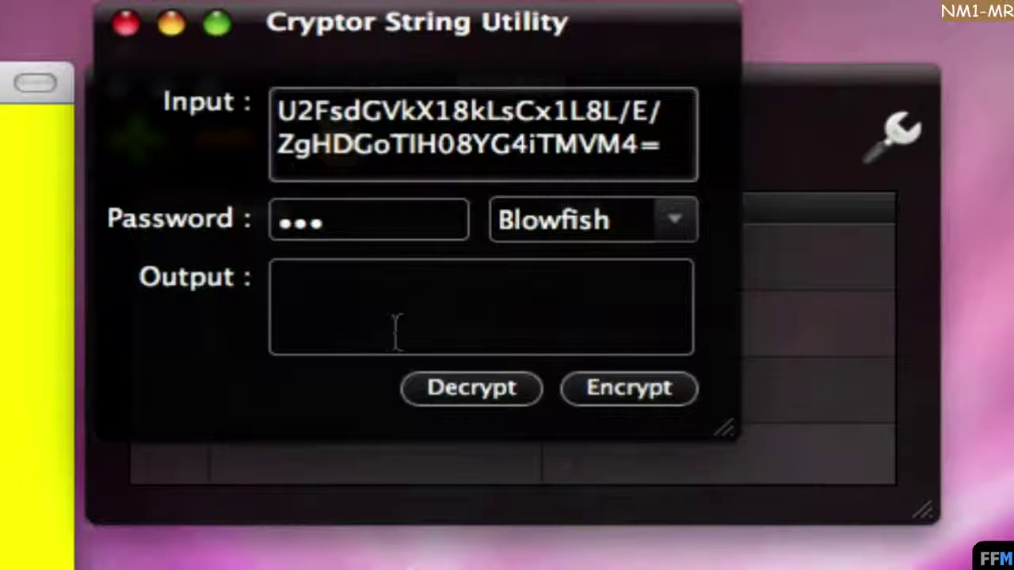
pyautogui.click(417, 391)
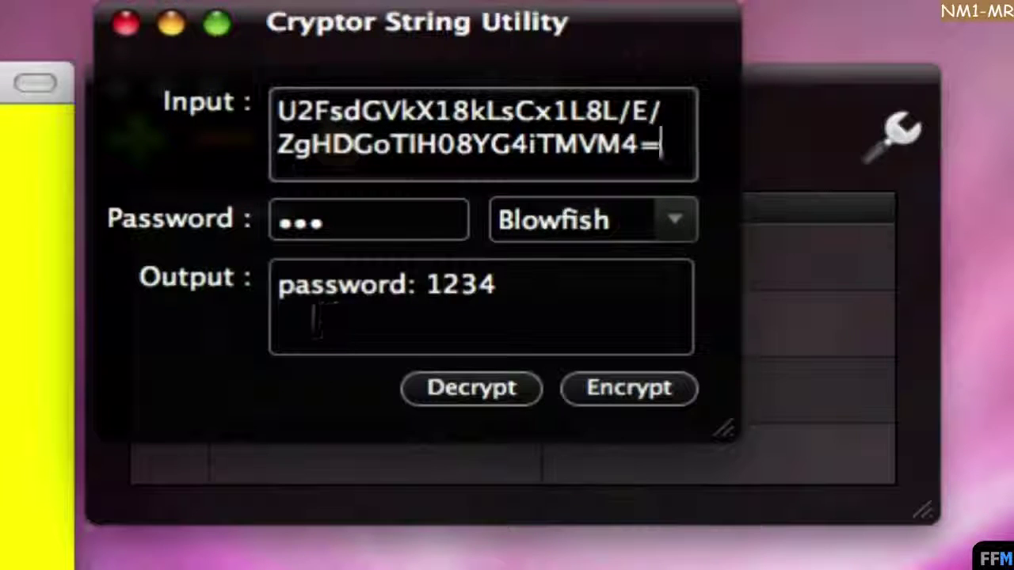